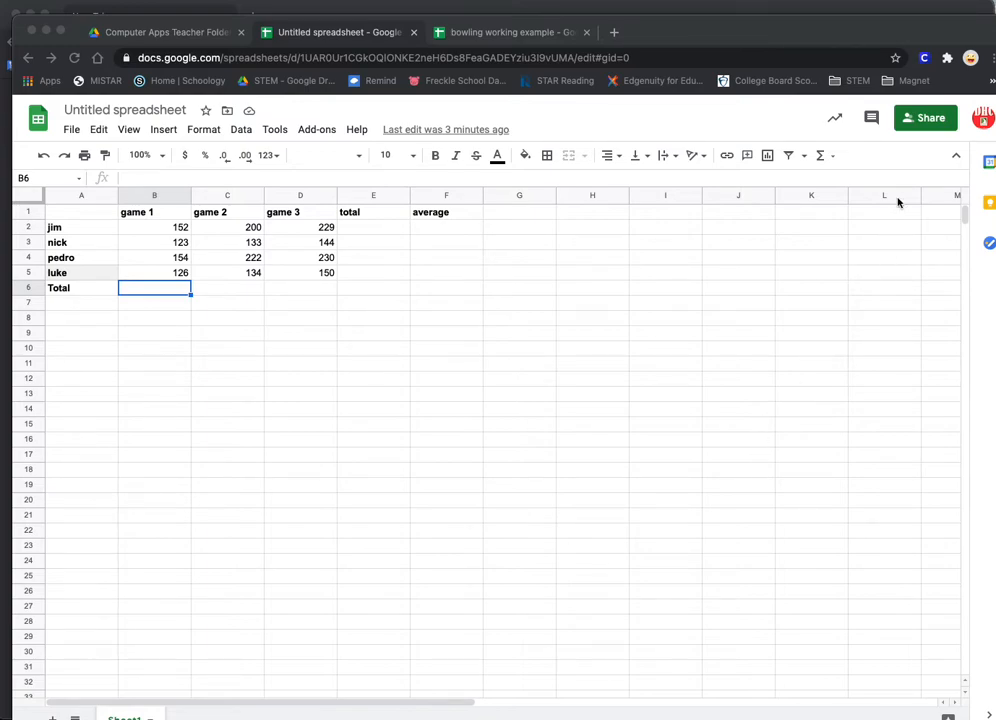
- Examine the function list, the Total row cells under each game, and the row 2 scores with their total cell
left_click(822, 158)
left_click(822, 157)
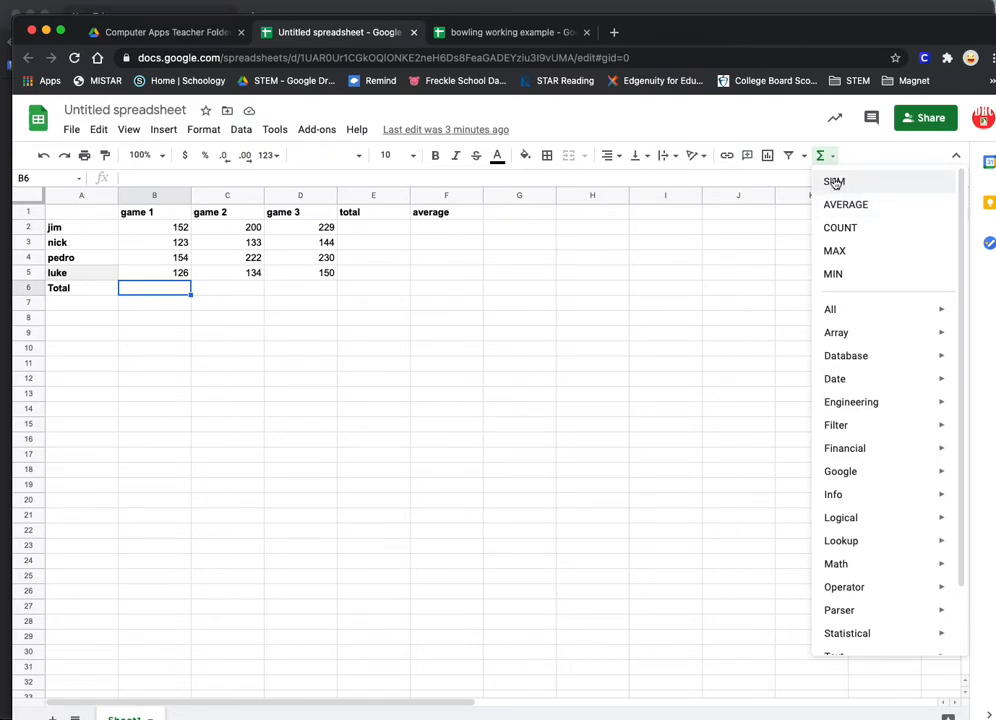
left_click(887, 153)
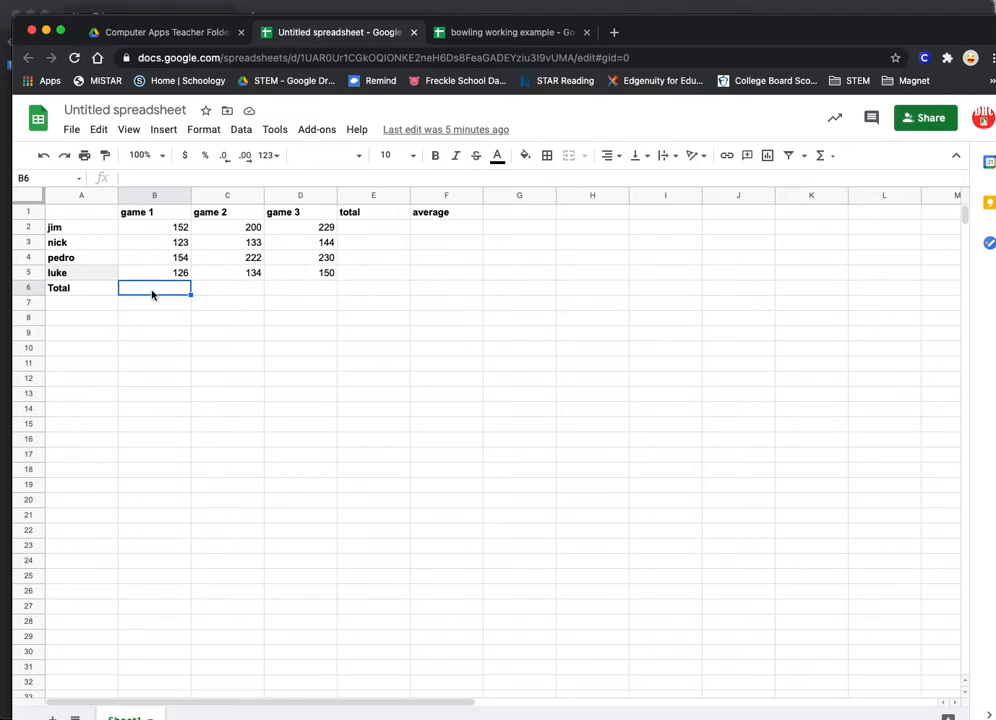
left_click(227, 292)
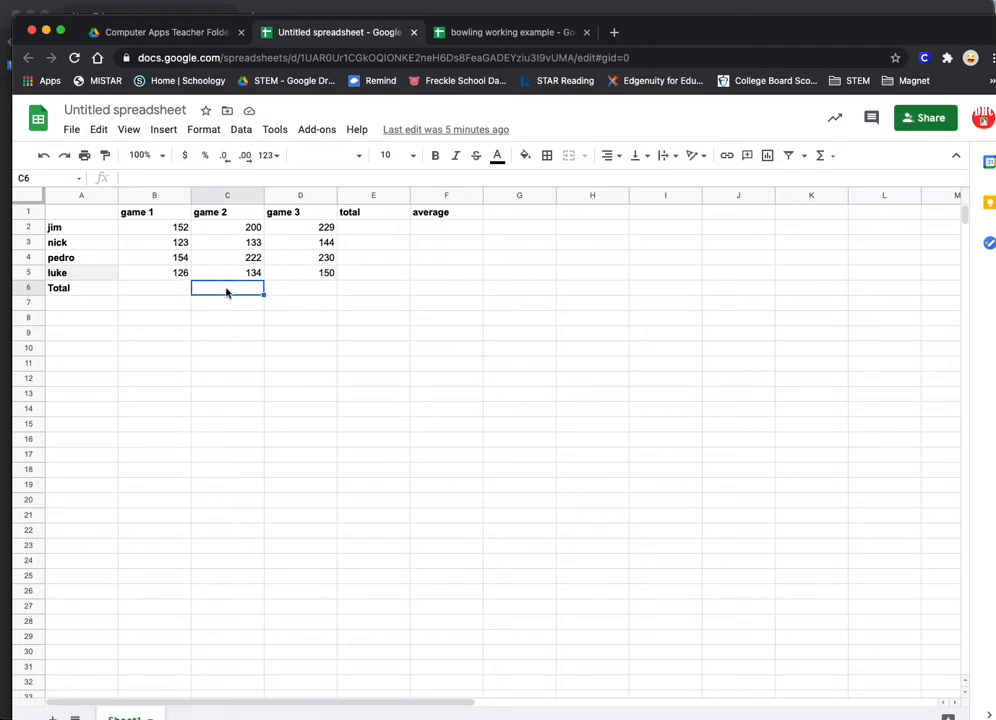
left_click(296, 293)
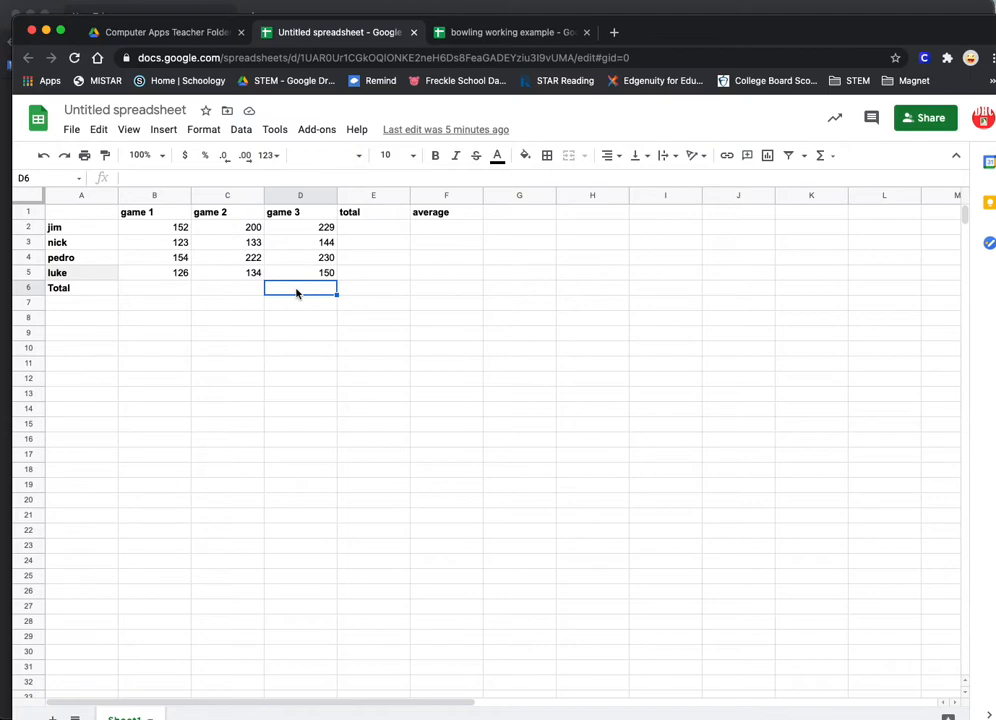
left_click(176, 289)
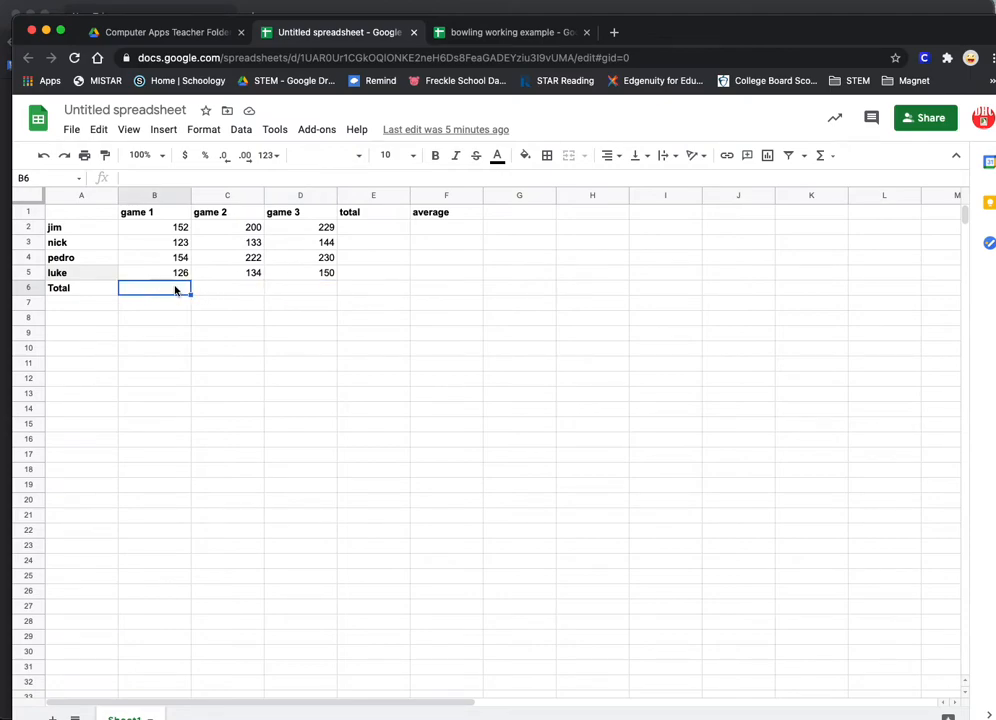
left_click_drag(169, 229, 160, 280)
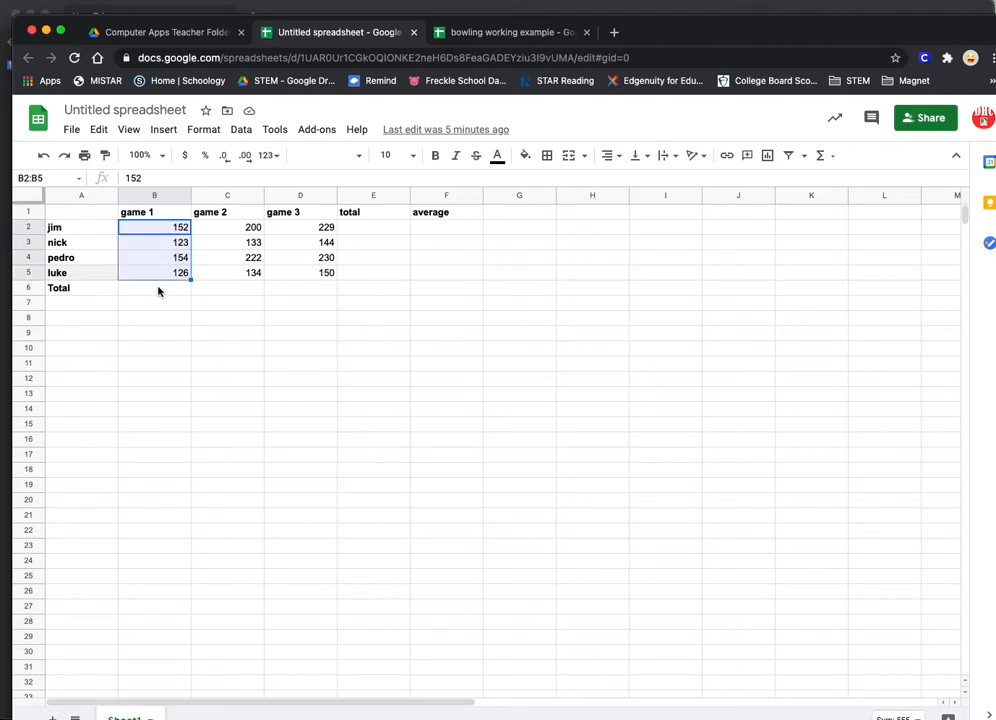
left_click(822, 157)
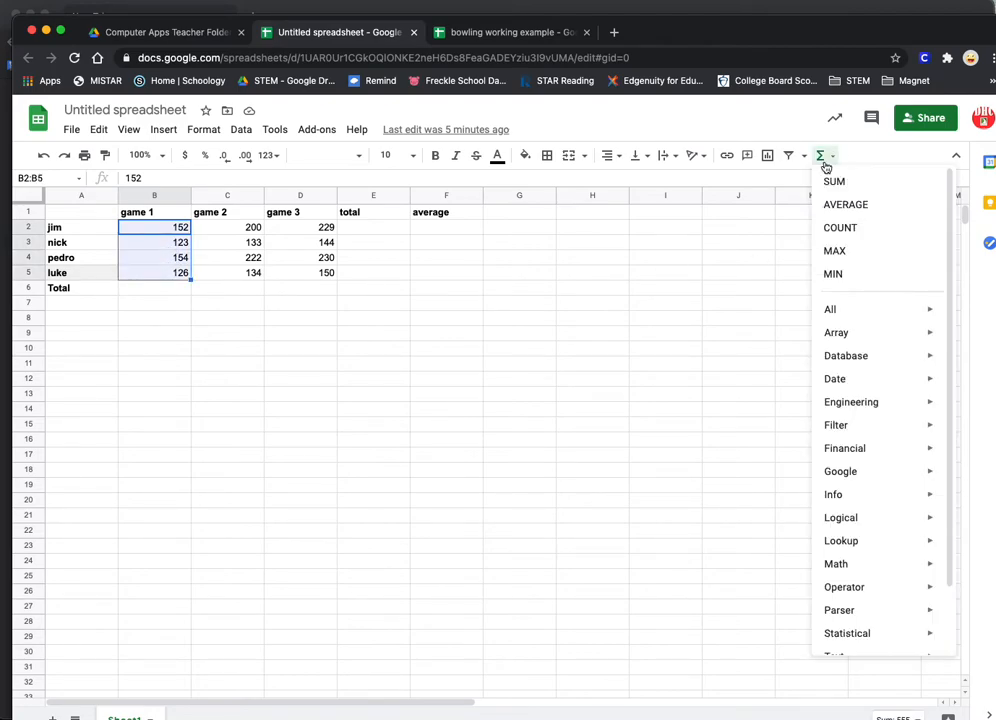
left_click(822, 160)
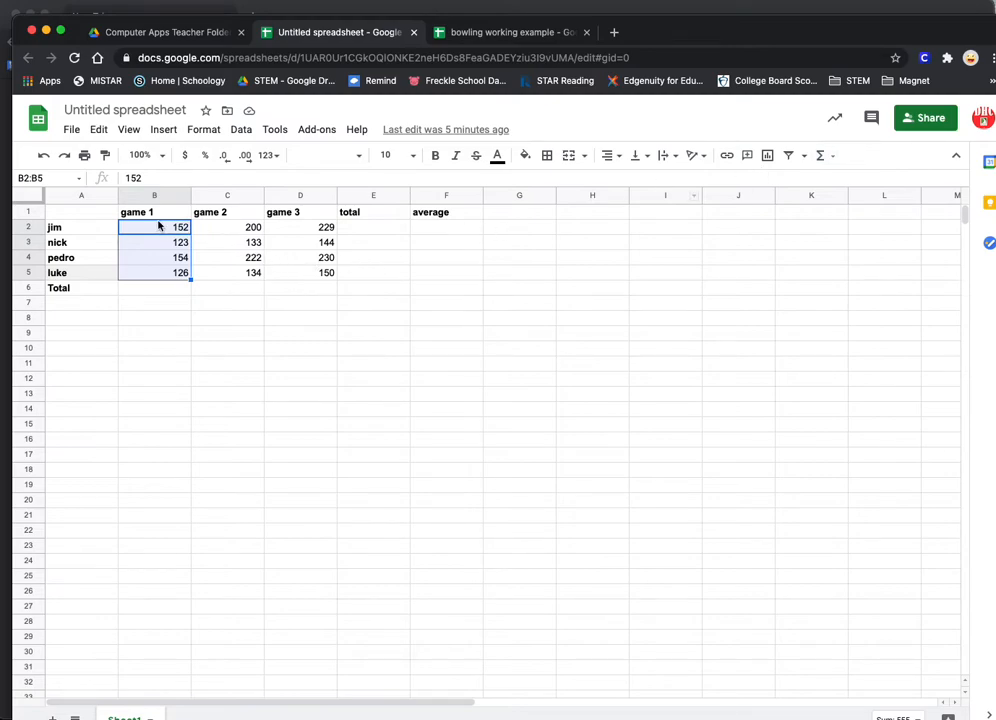
left_click(143, 291)
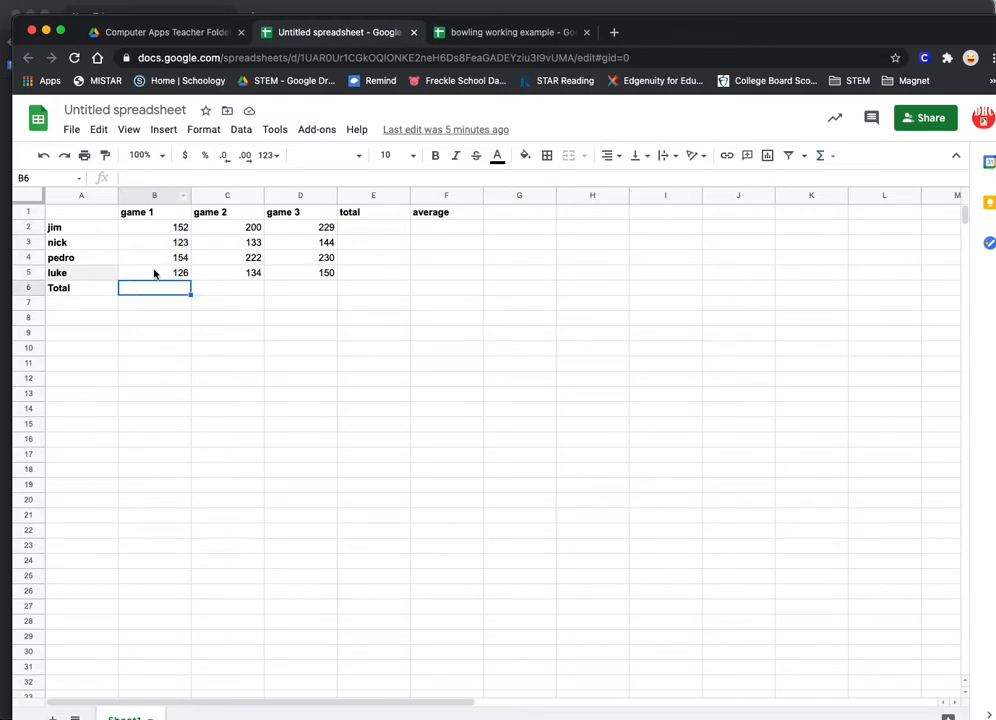
left_click(218, 293)
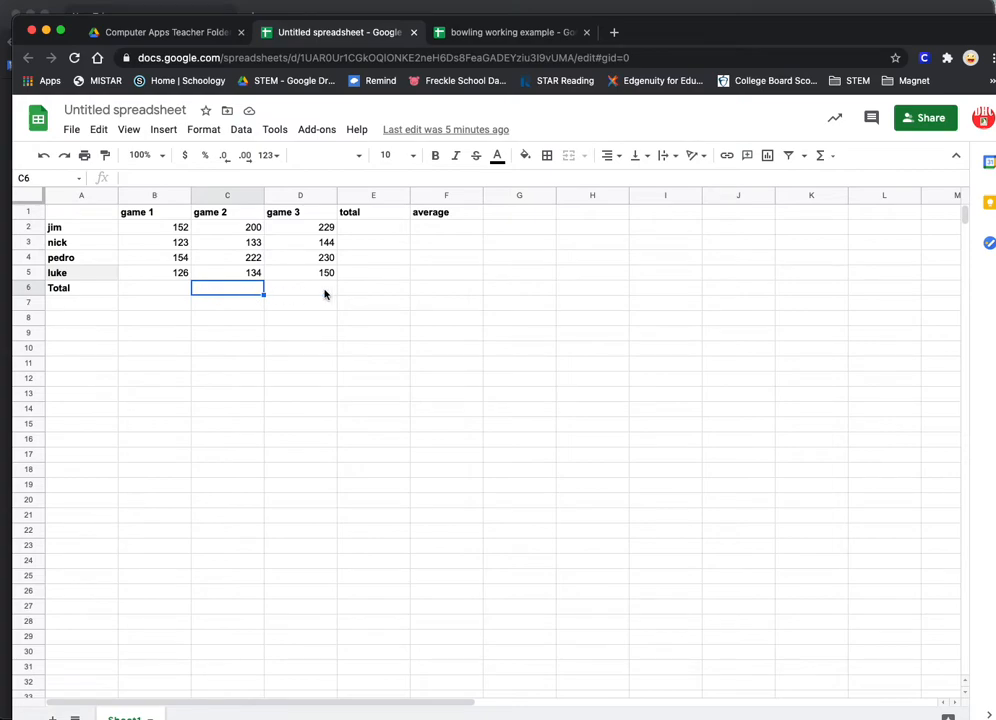
left_click(300, 291)
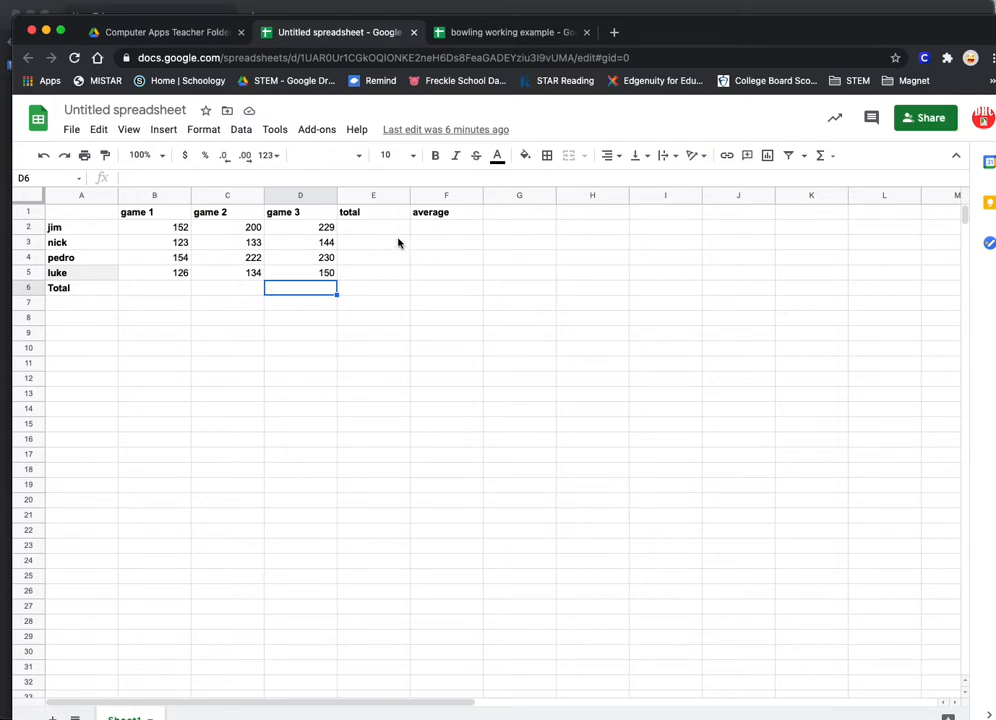
left_click(368, 228)
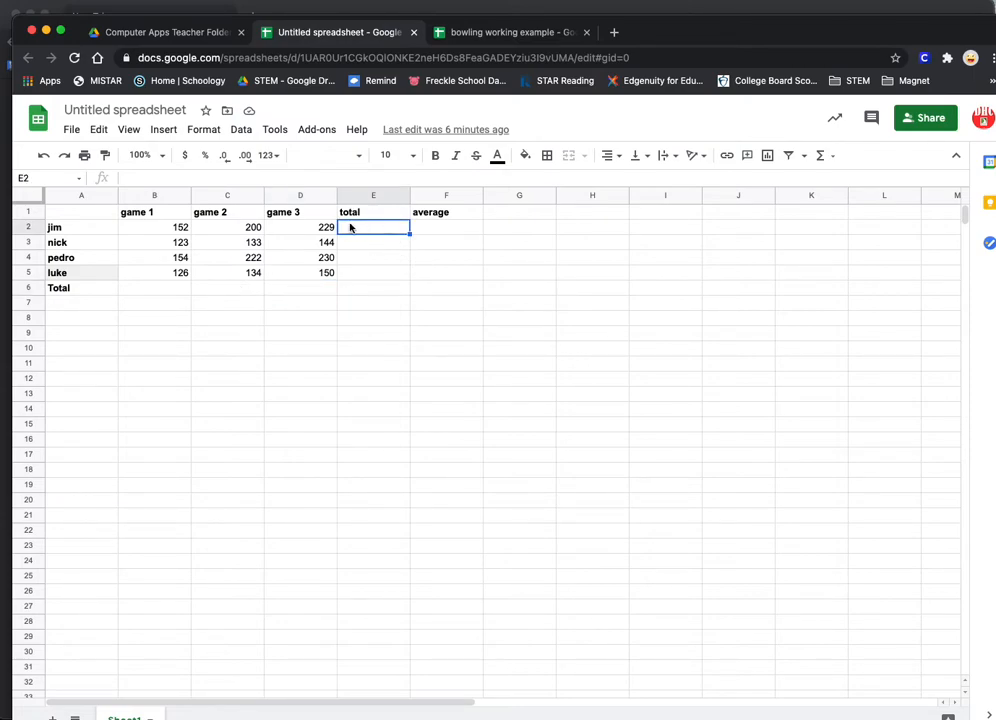
left_click_drag(150, 231, 308, 234)
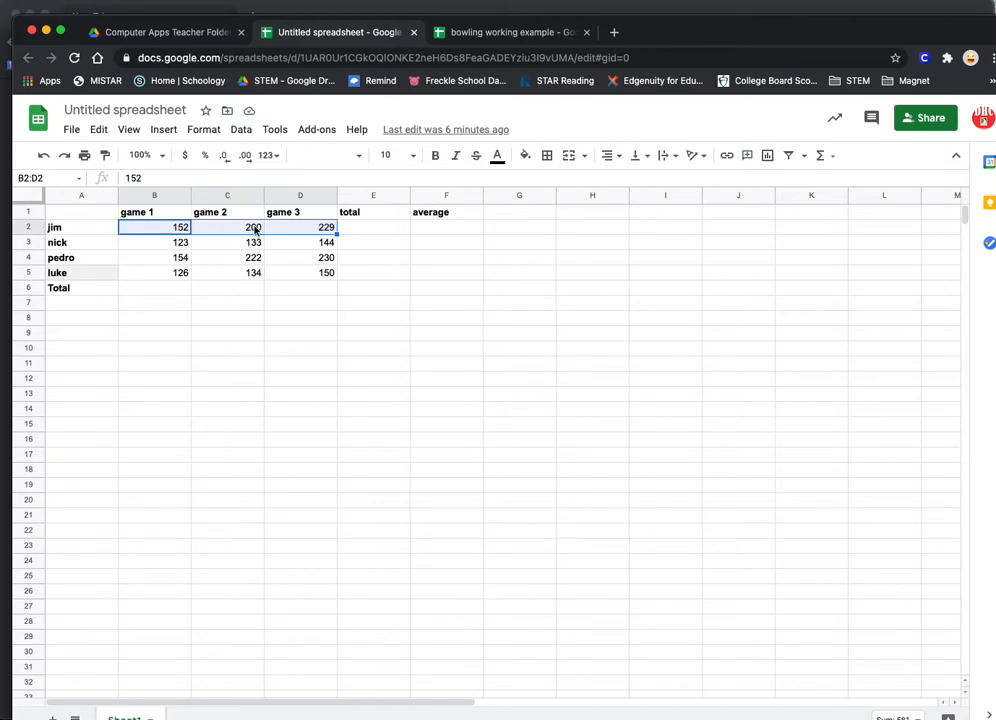
left_click(362, 227)
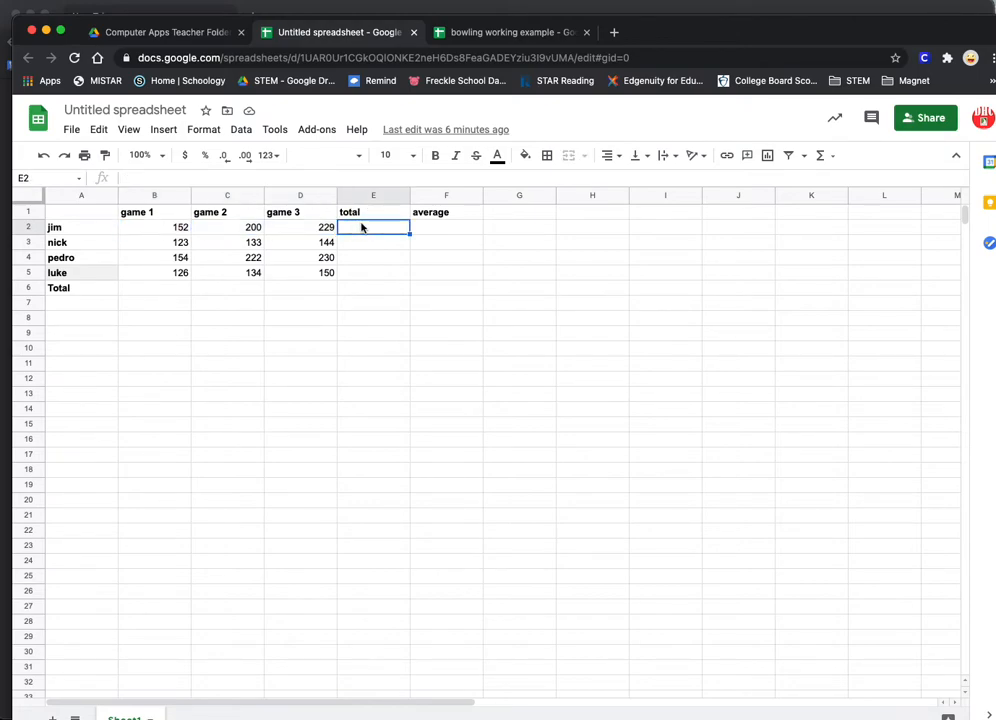
- Enter the label "total total" in cell E6, where the Total row meets the total column
left_click(361, 288)
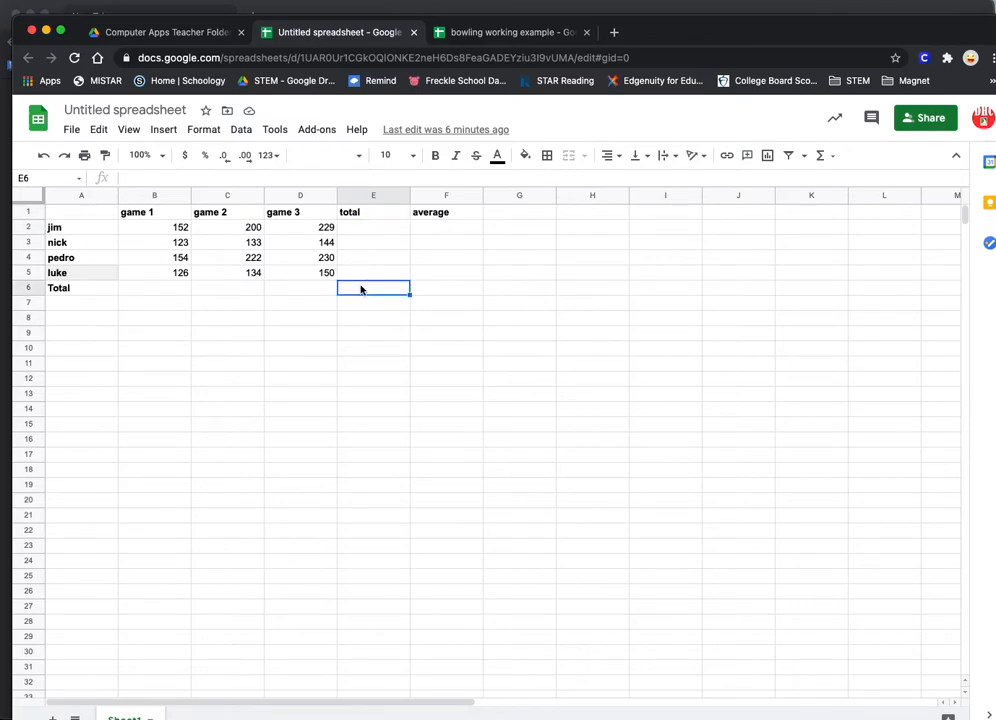
type("total total")
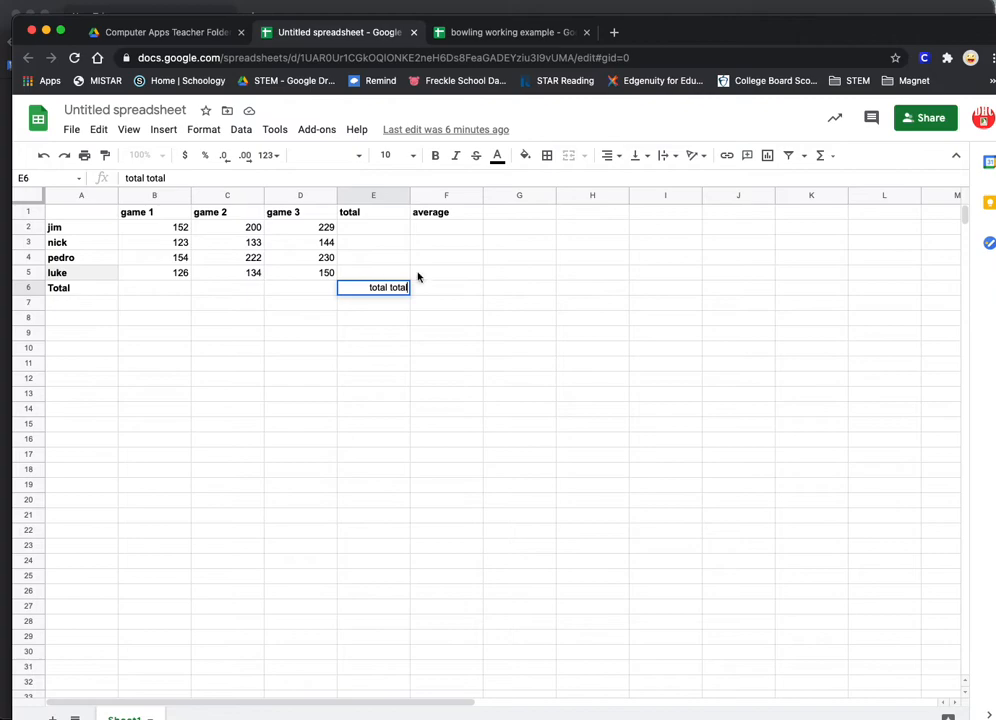
key("Return")
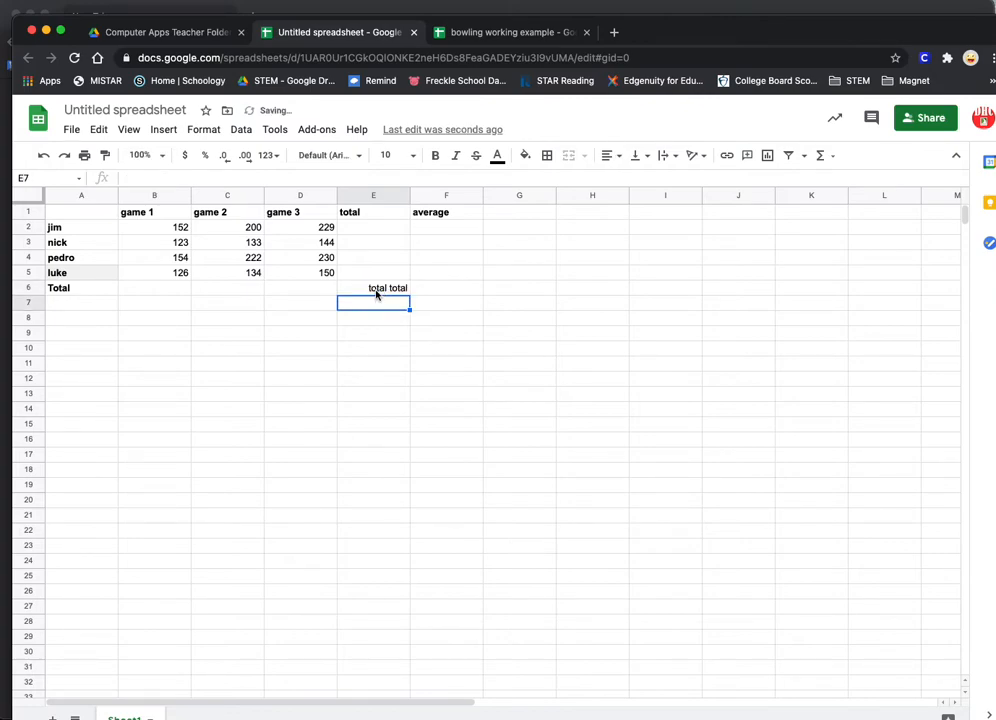
- Review which cells feed the grand total, E2:E5 and B6:D6, and which row 2 scores belong in the average
left_click_drag(367, 224, 377, 279)
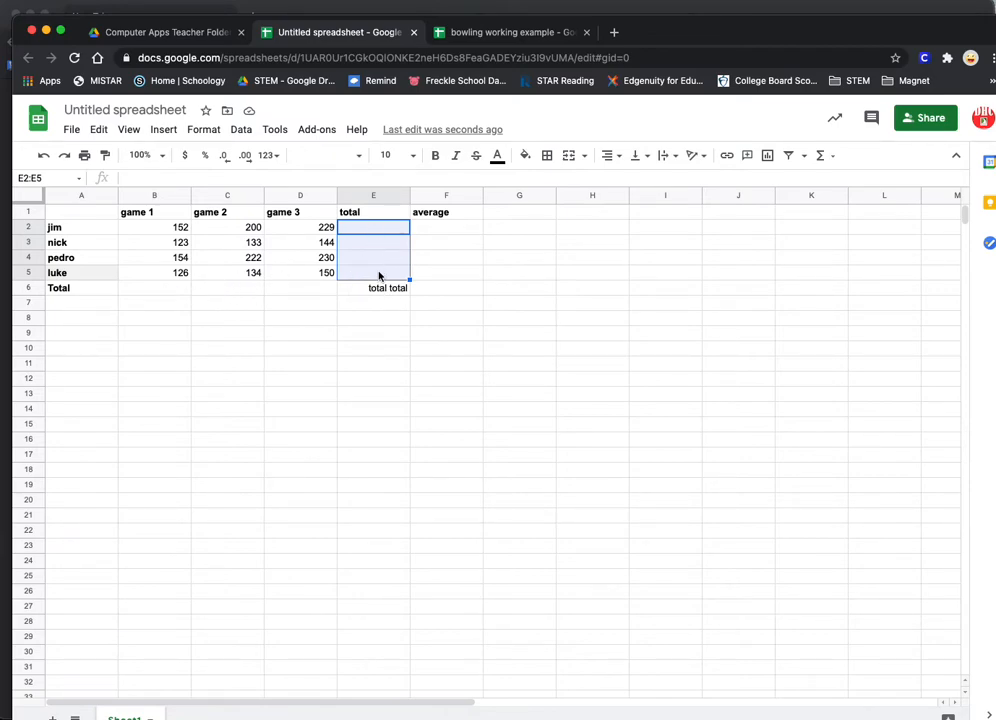
left_click(167, 286)
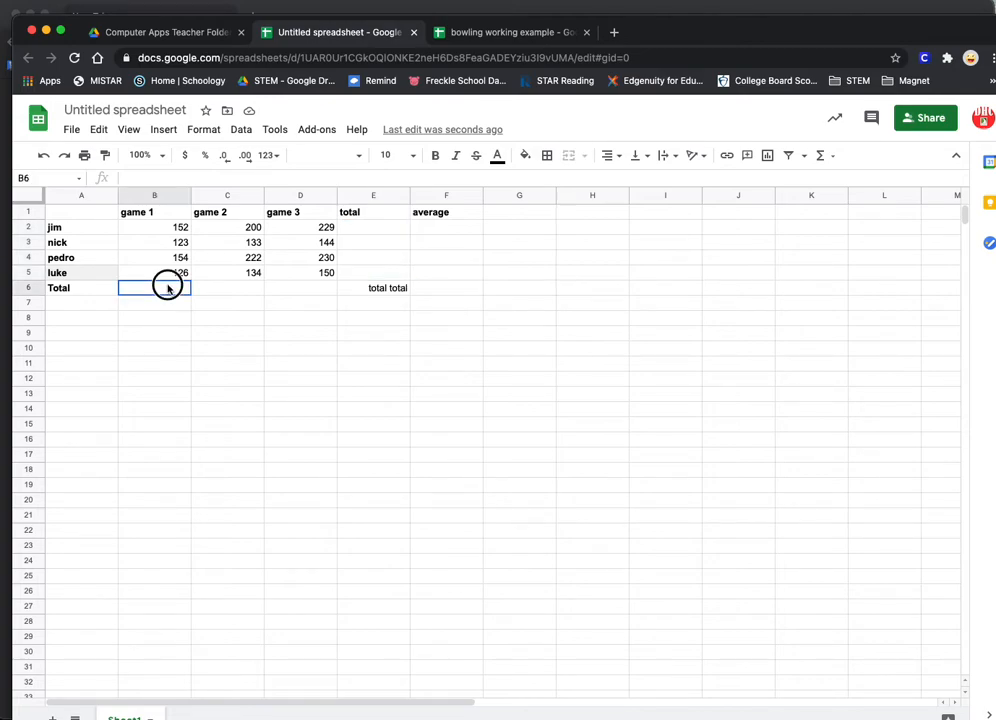
left_click_drag(167, 287, 312, 290)
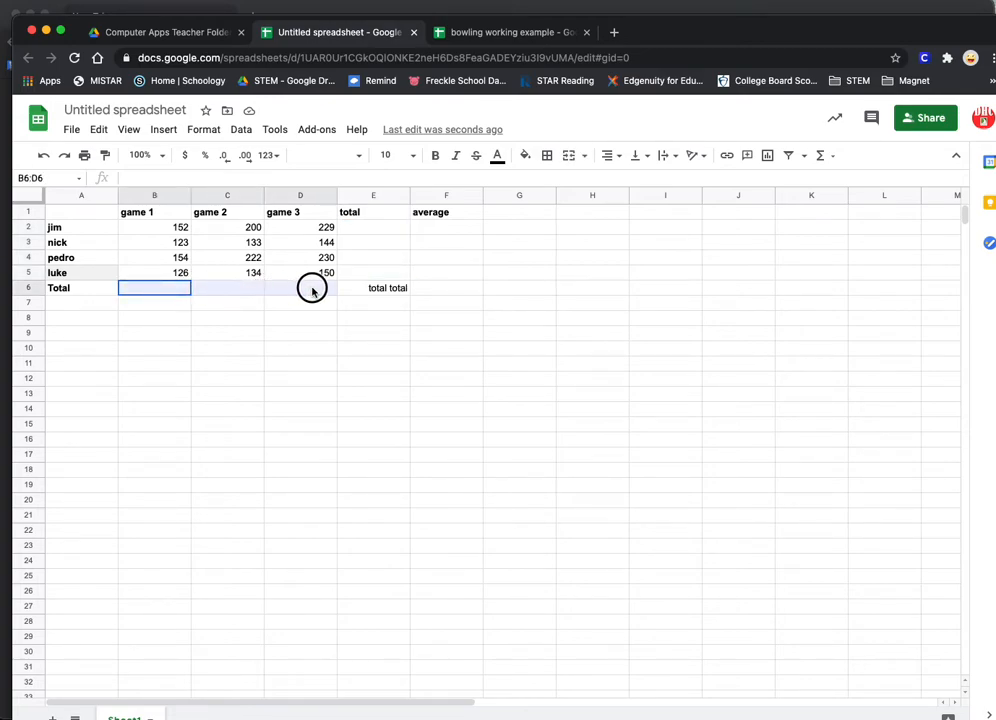
left_click_drag(360, 226, 366, 274)
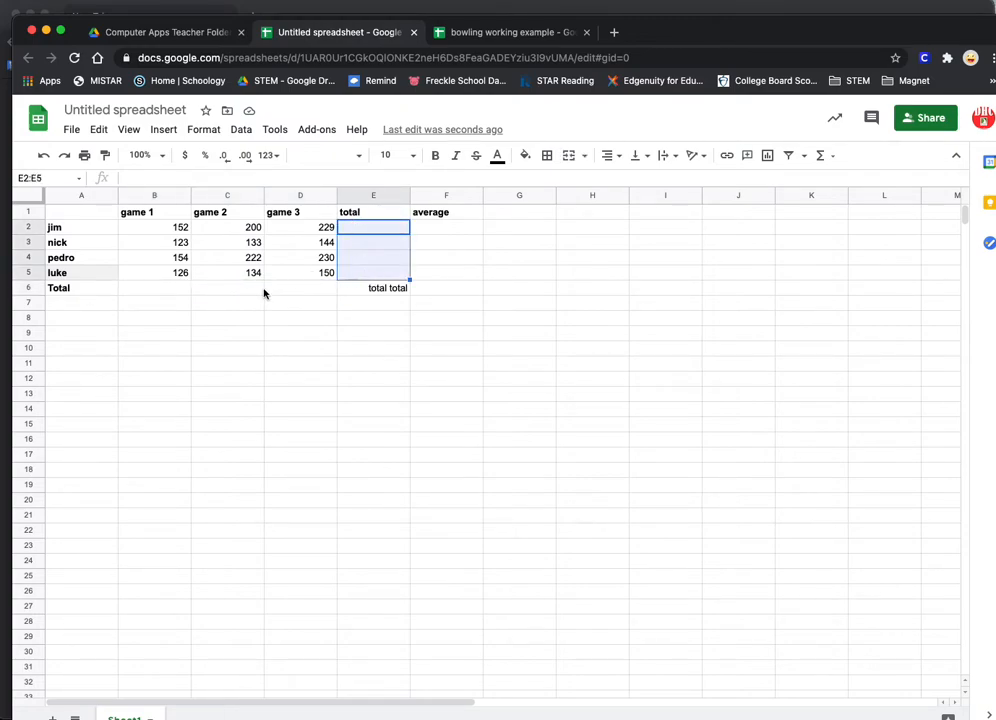
left_click(385, 289)
left_click(450, 229)
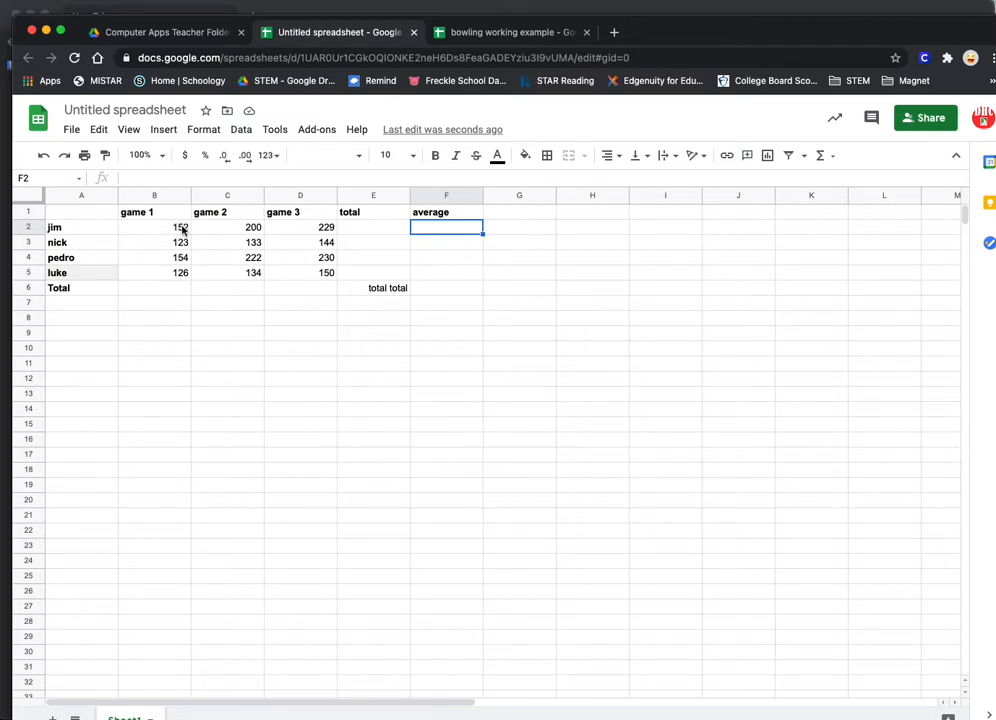
left_click_drag(165, 232, 312, 230)
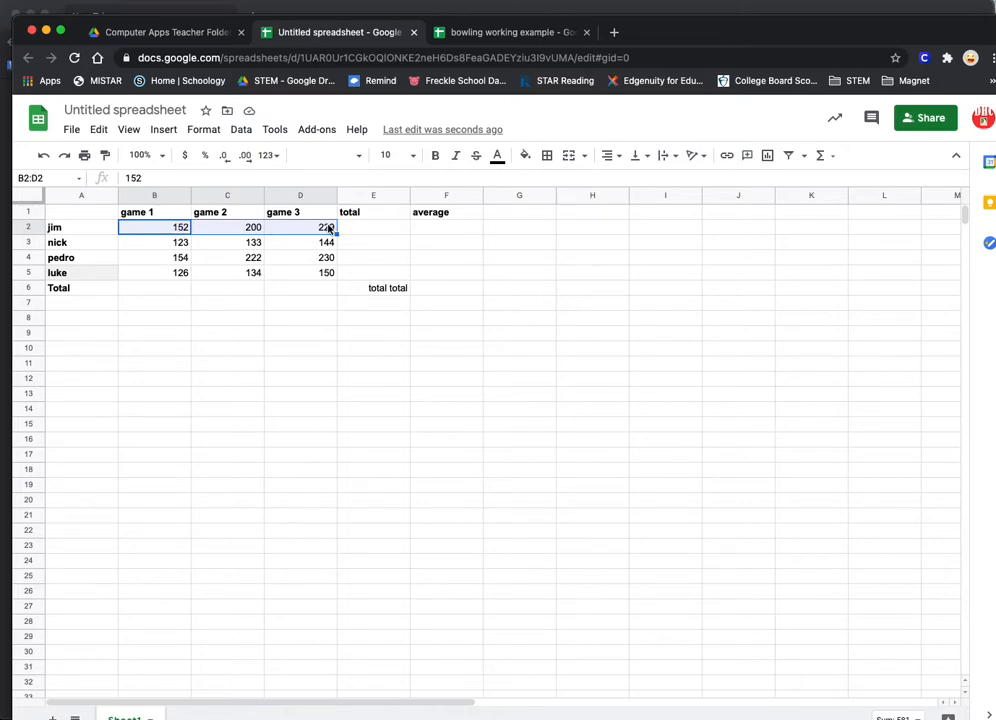
left_click(436, 230)
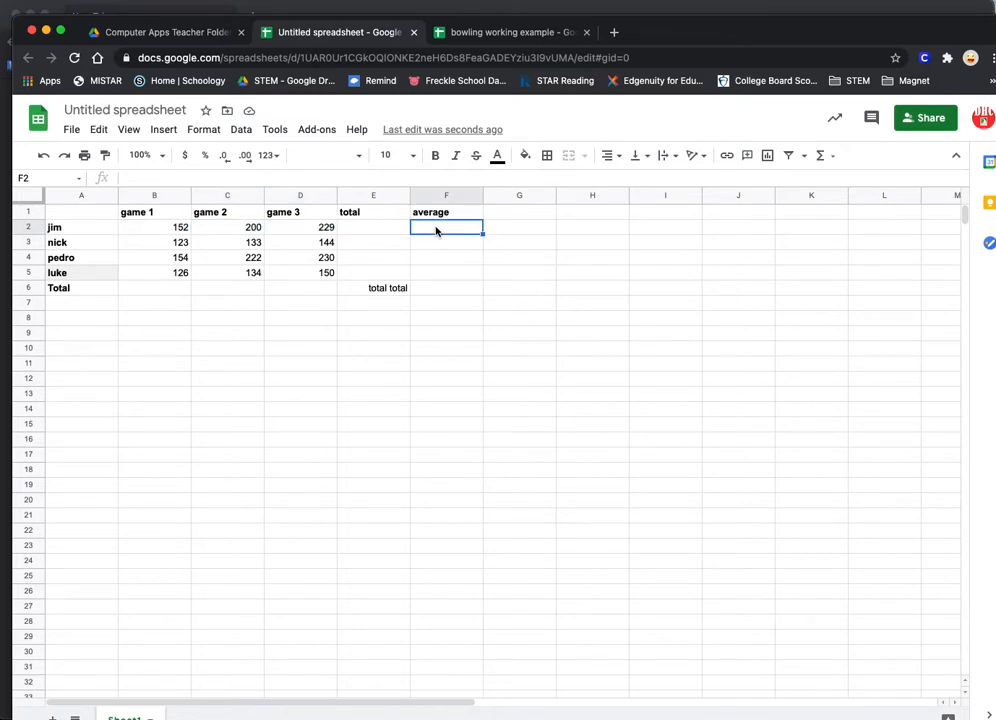
left_click_drag(178, 230, 389, 231)
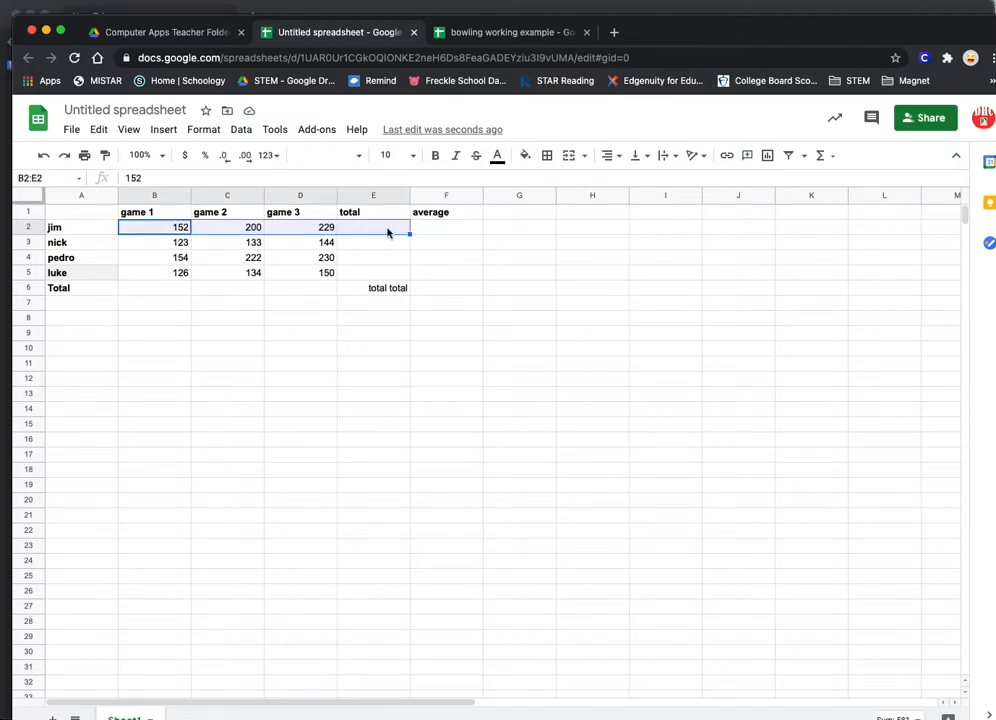
left_click(821, 157)
left_click(822, 158)
left_click(372, 230)
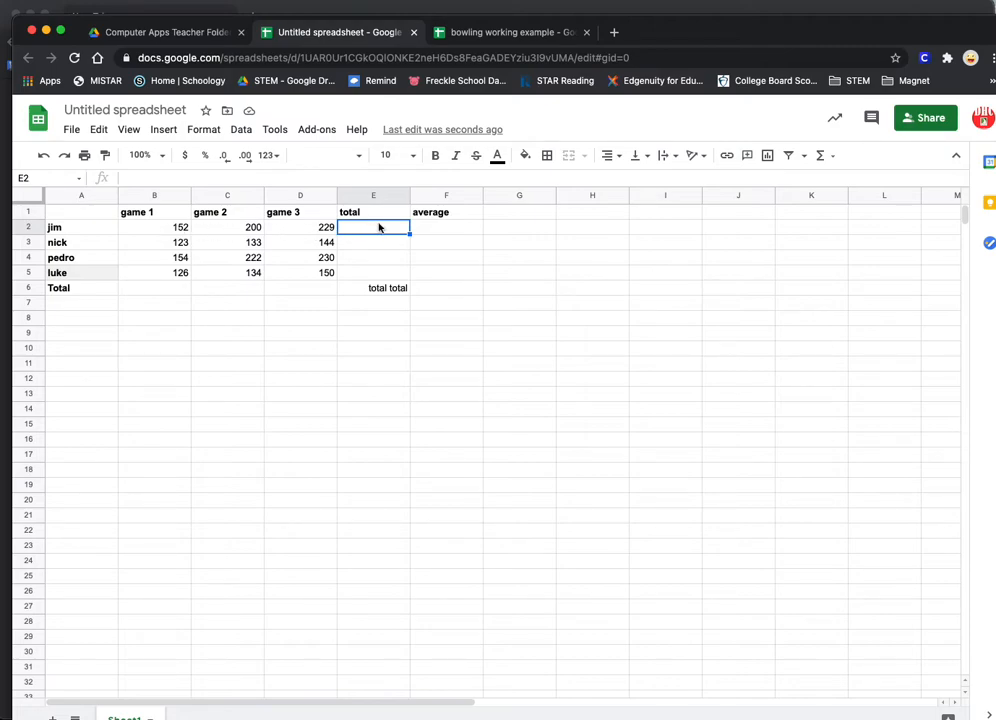
left_click_drag(167, 227, 299, 228)
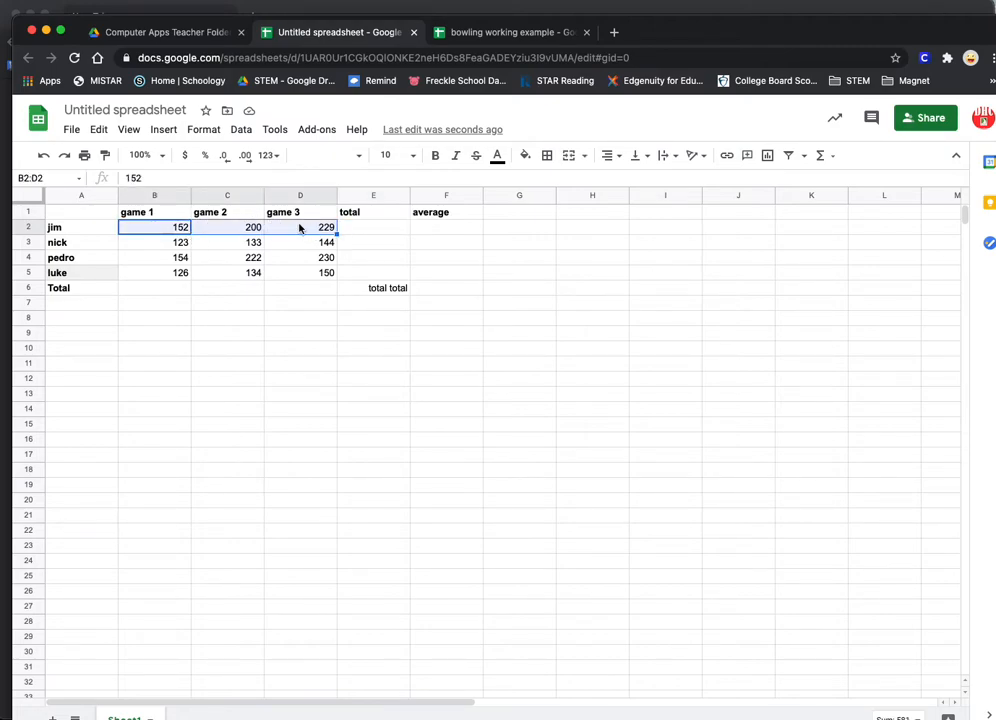
left_click(444, 233)
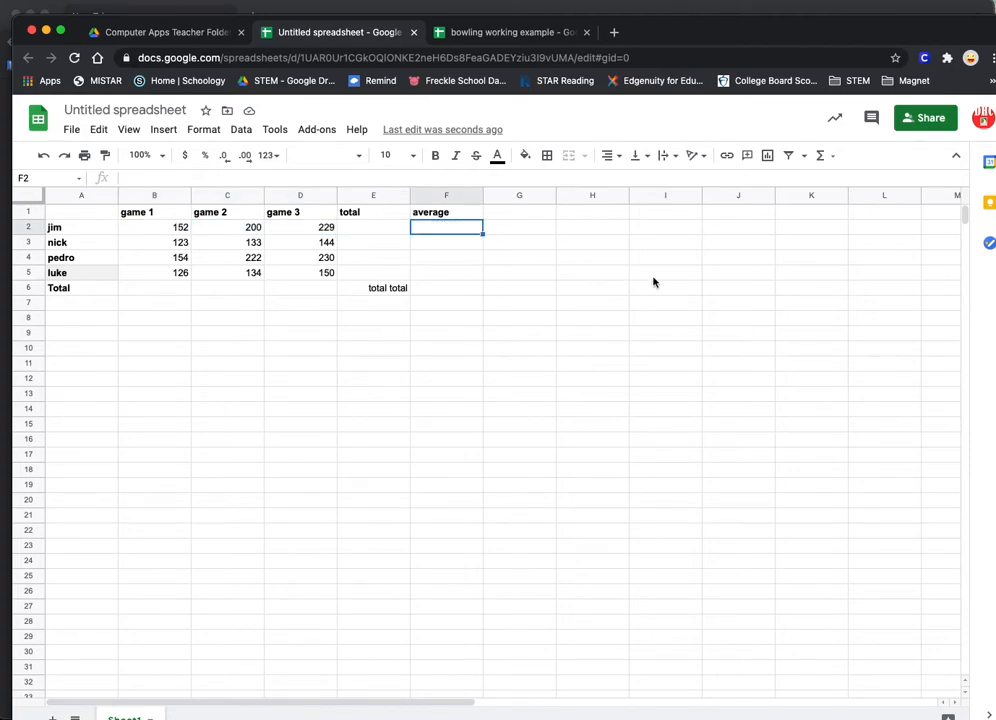
- Calculate the first player's average in F2 with the AVERAGE function over B2:D2 and check the resulting formula
left_click(446, 228)
left_click(821, 155)
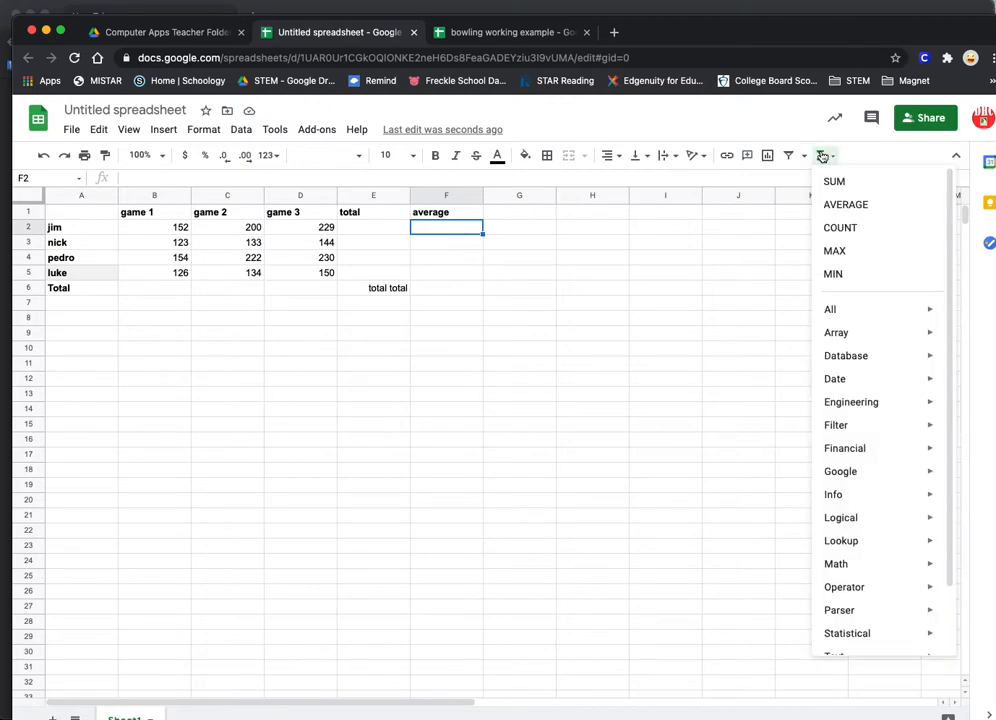
left_click(830, 205)
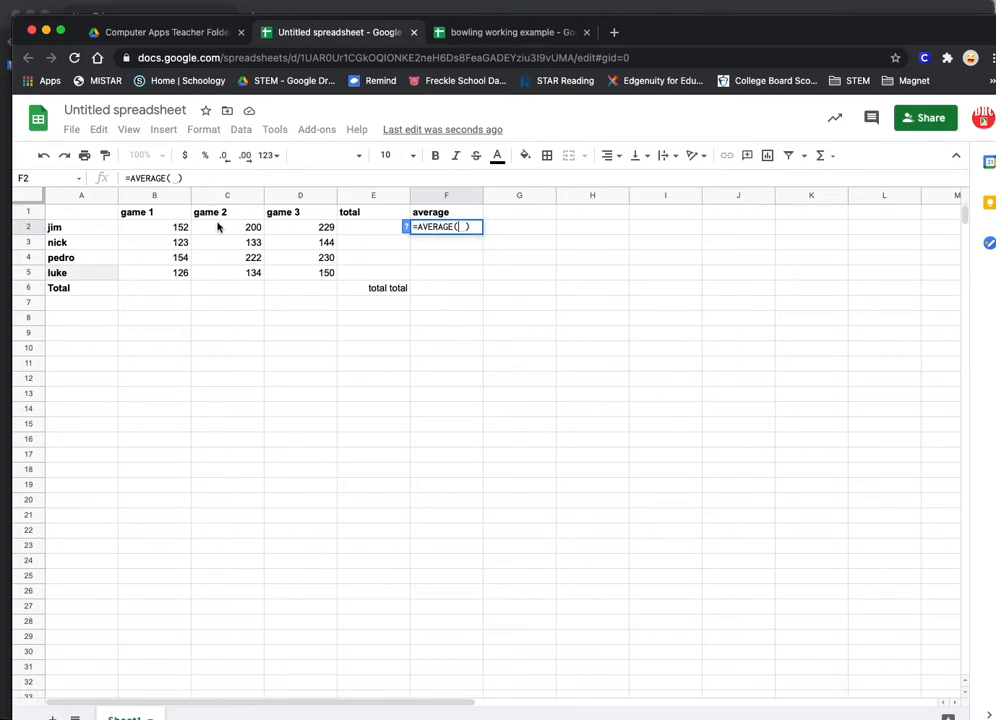
left_click(166, 229)
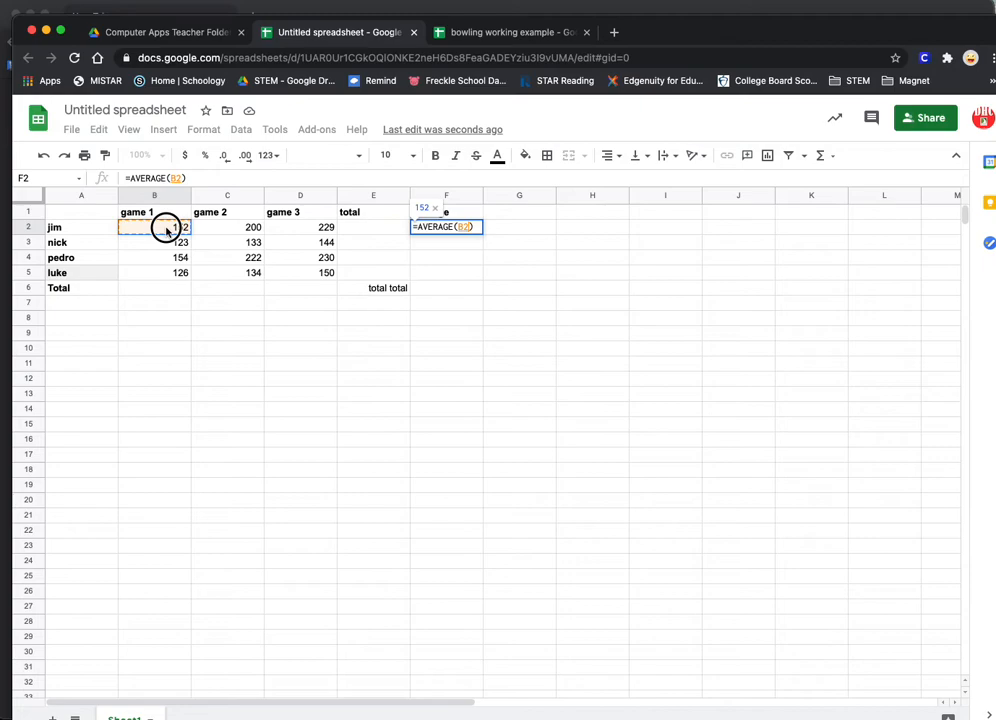
left_click_drag(166, 229, 301, 232)
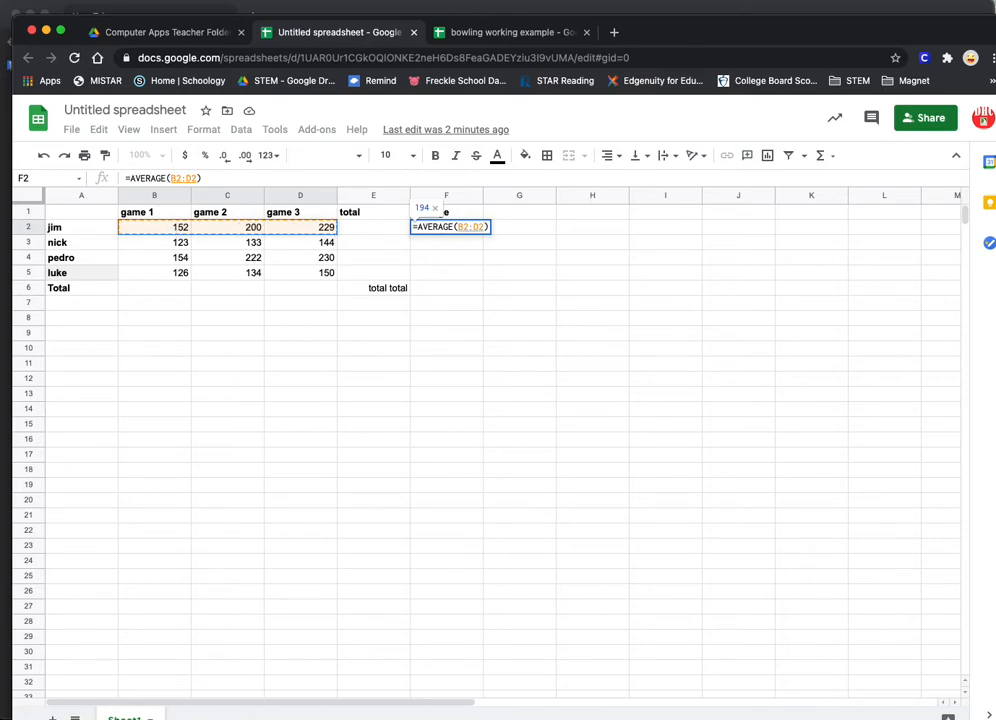
key("Return")
left_click(514, 228)
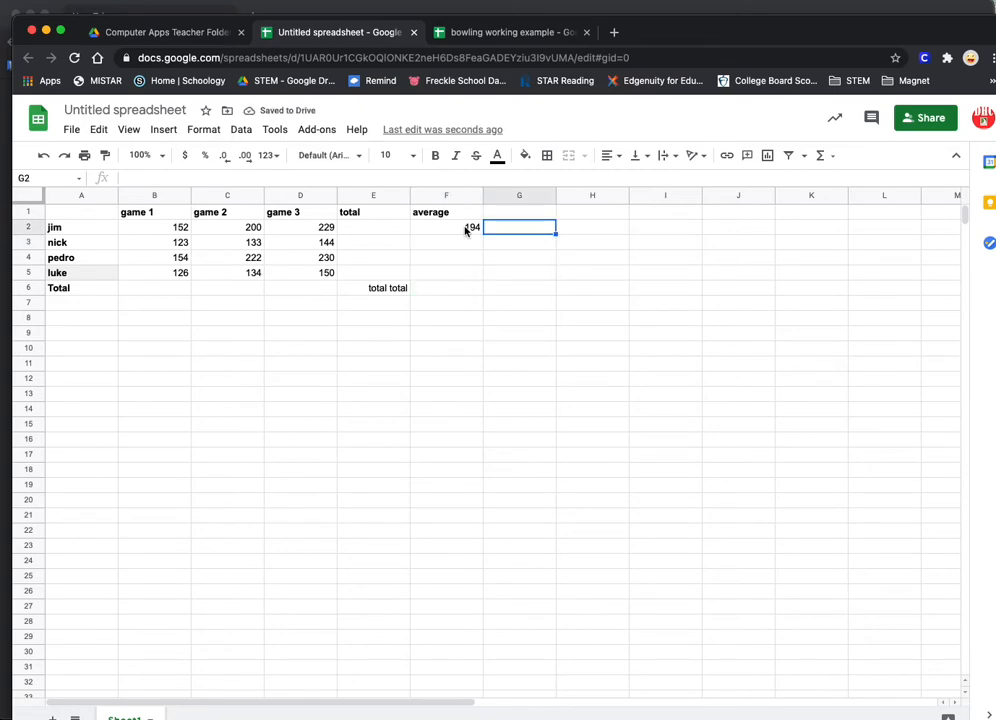
left_click(466, 229)
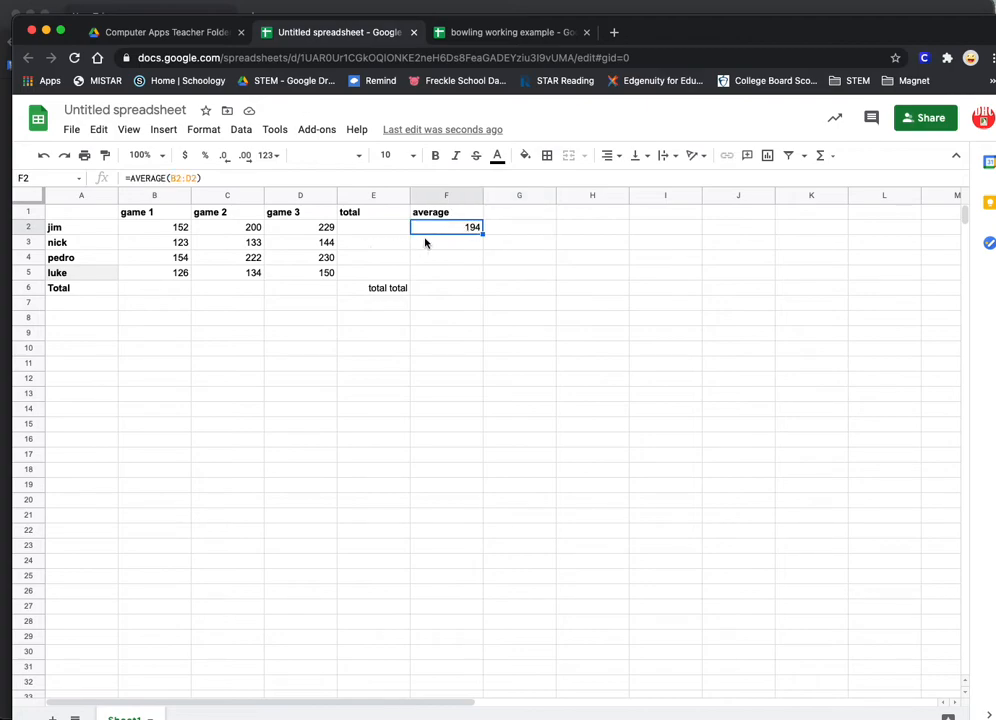
left_click(455, 244)
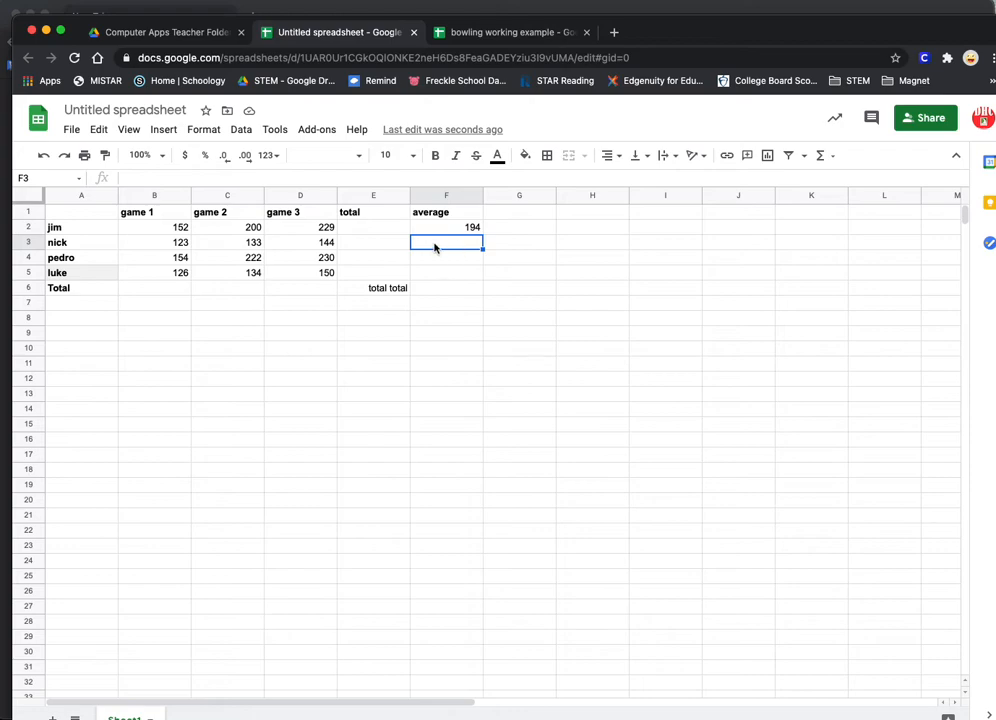
- Calculate the second player's average in F3 with the AVERAGE function over B3:D3, and compare its formula with the one in F2
left_click_drag(178, 240, 269, 247)
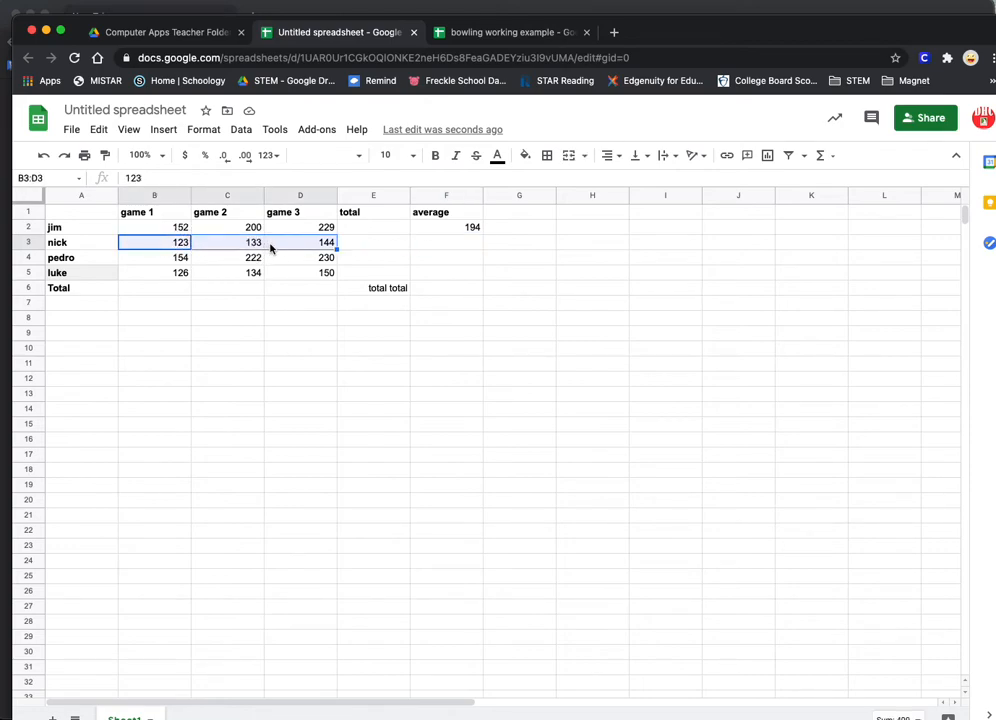
left_click(456, 241)
left_click(826, 156)
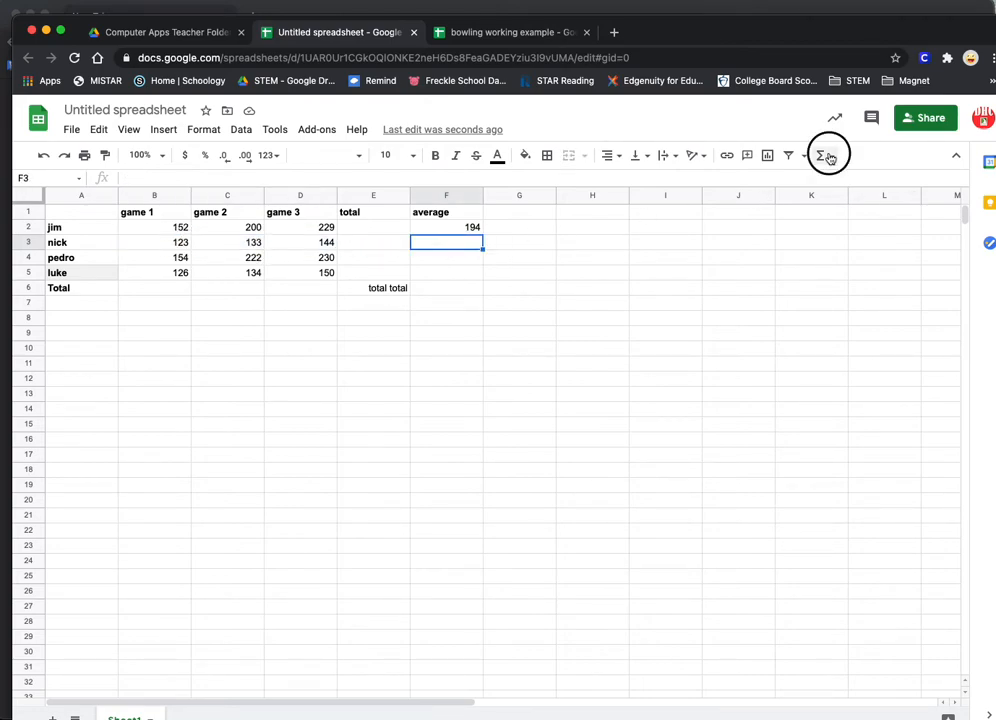
left_click(858, 204)
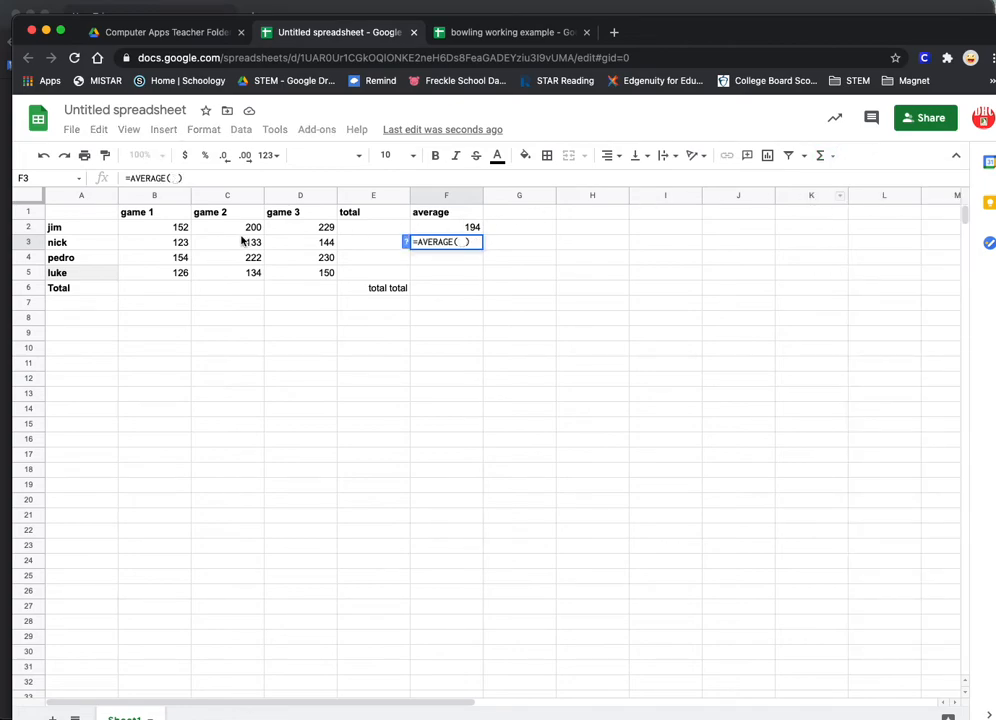
left_click_drag(180, 242, 305, 242)
key("Return")
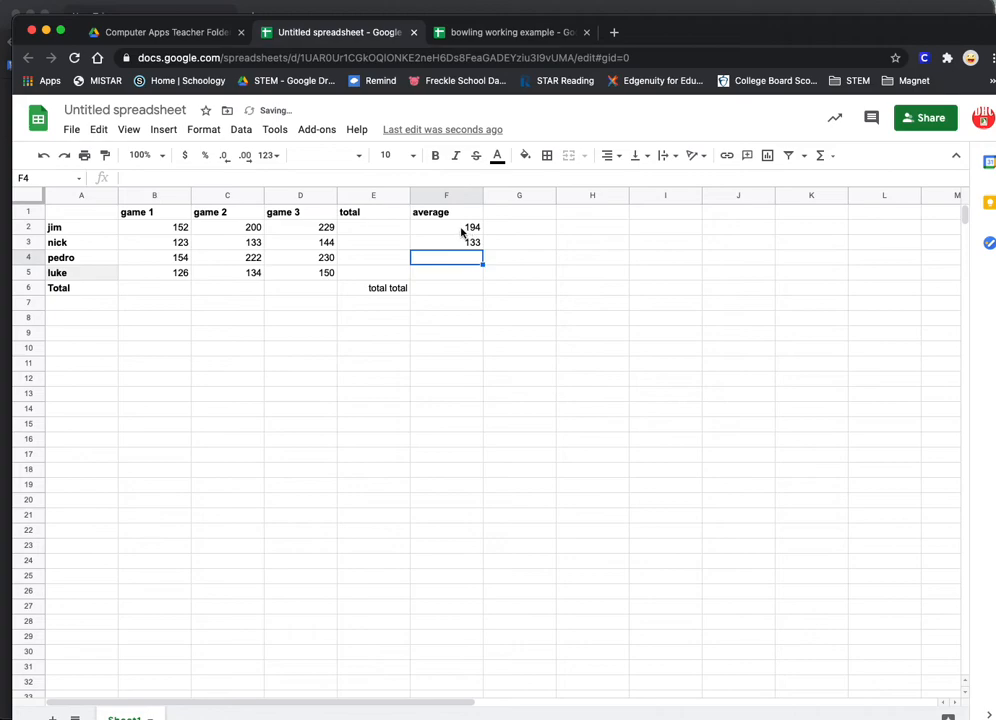
left_click(480, 242)
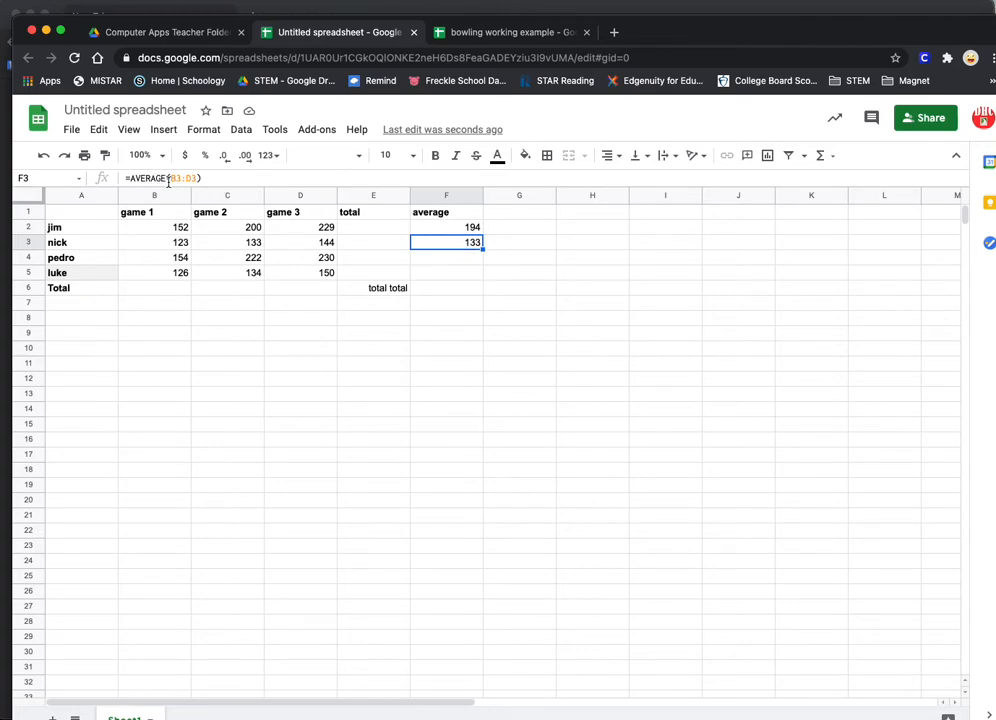
left_click(445, 227)
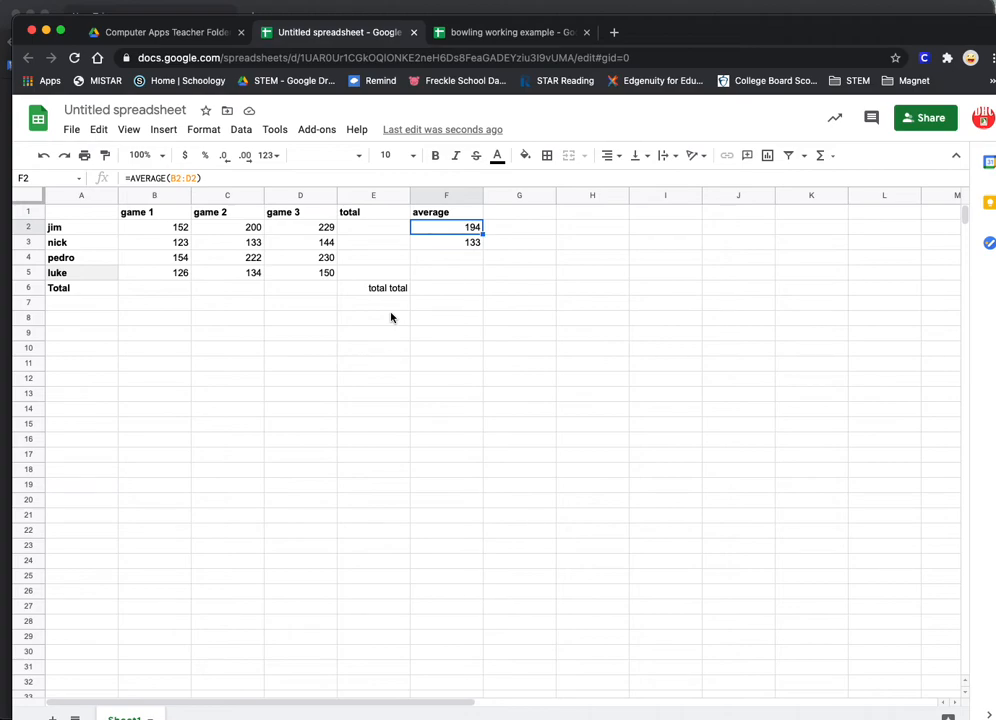
- Insert a column chart from the player names and game scores in A1:D5, and place it below the table starting in column A
left_click(82, 229)
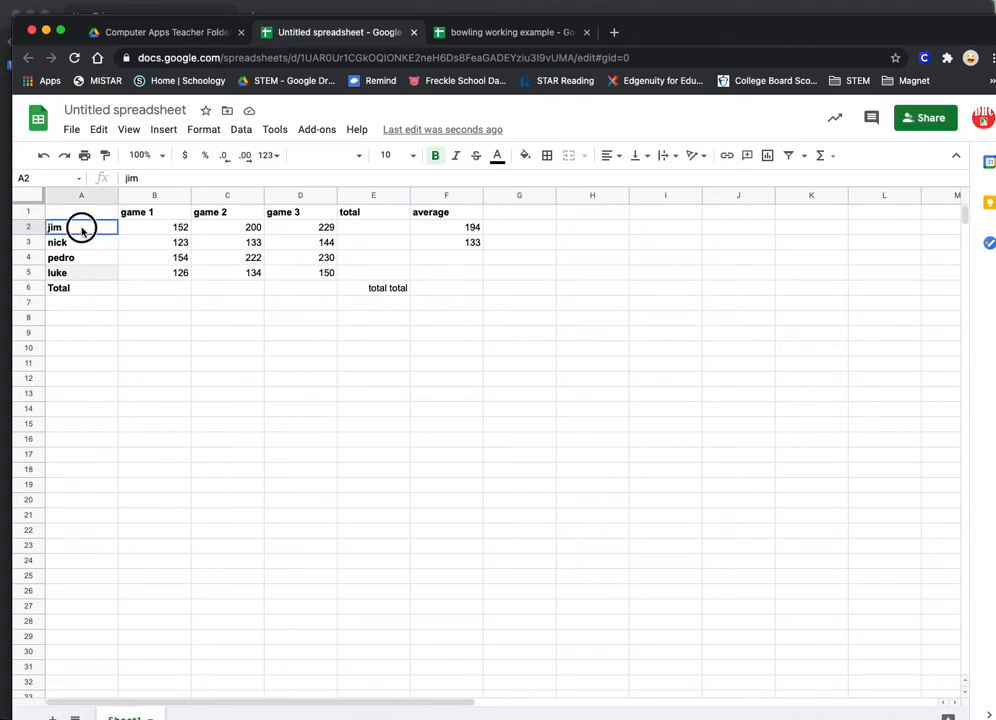
left_click_drag(82, 229, 89, 283)
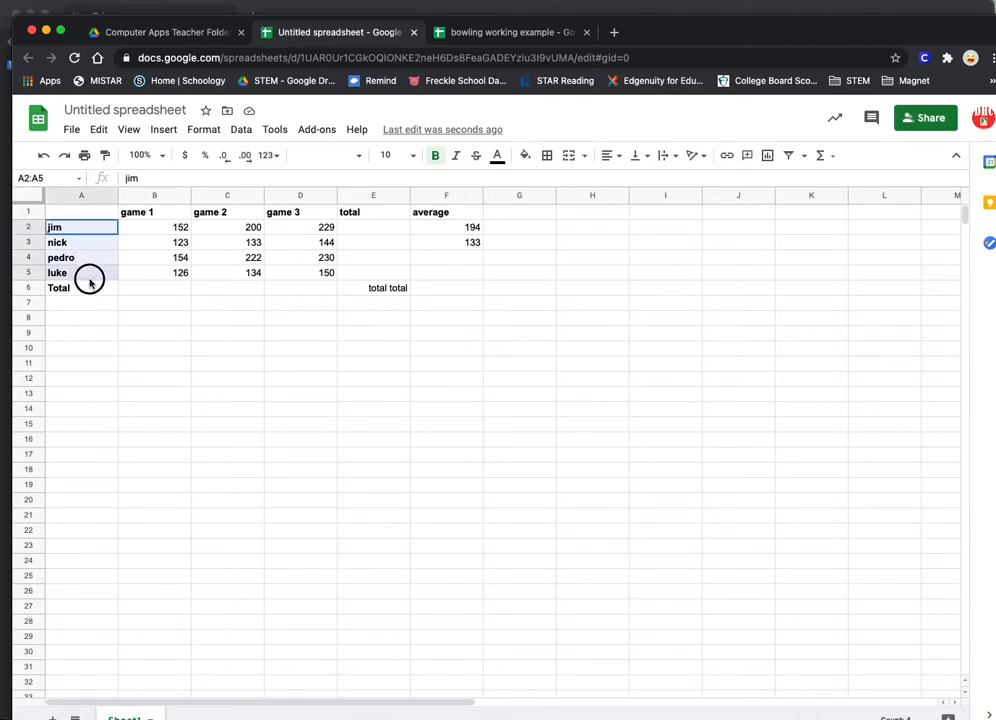
left_click(74, 213)
left_click_drag(74, 213, 306, 271)
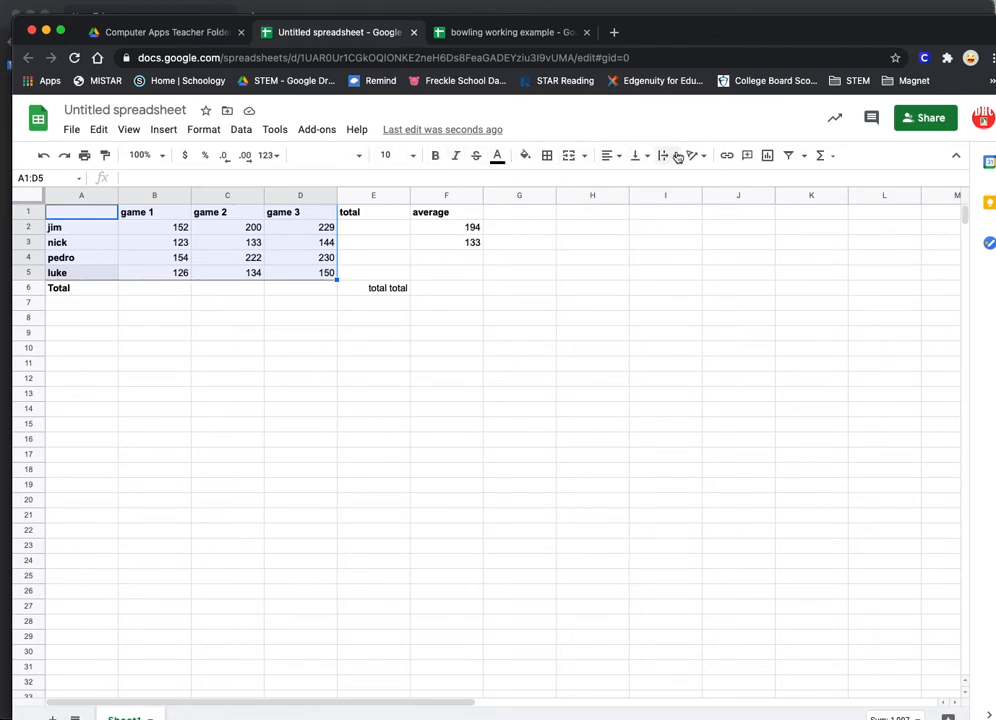
left_click(768, 158)
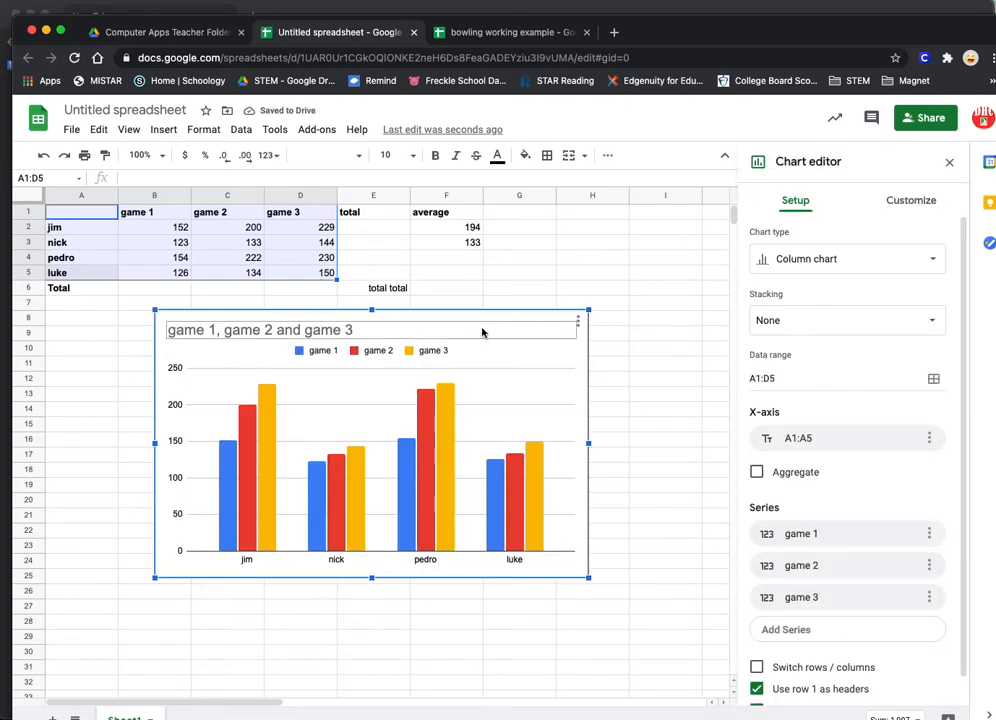
left_click_drag(578, 350, 475, 352)
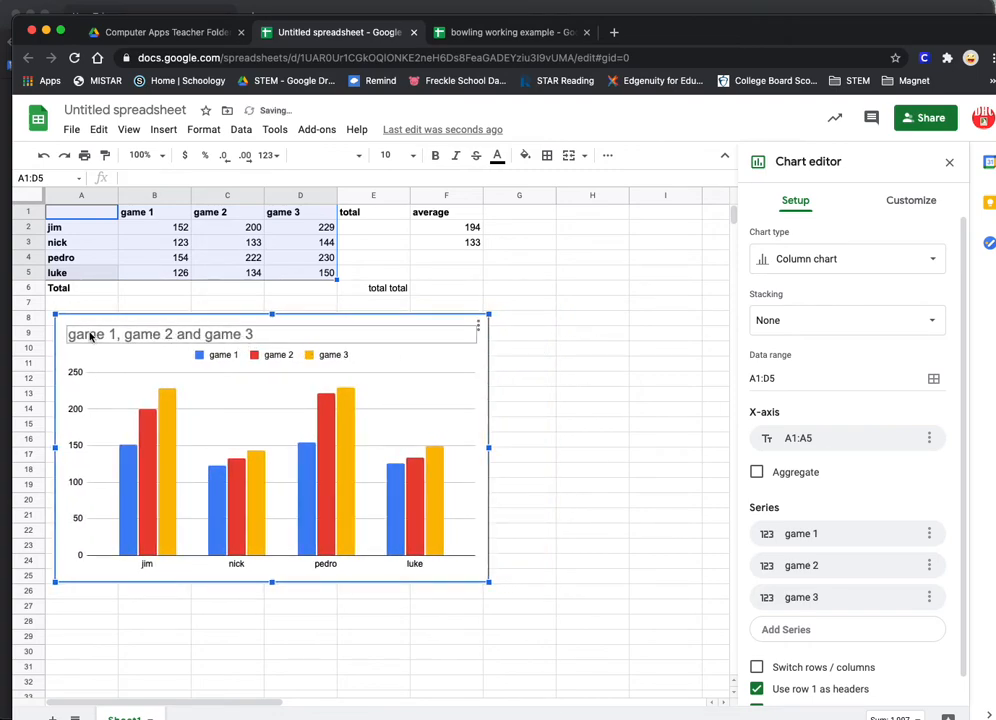
- Change the chart title to "Team Totals"
left_click(179, 335)
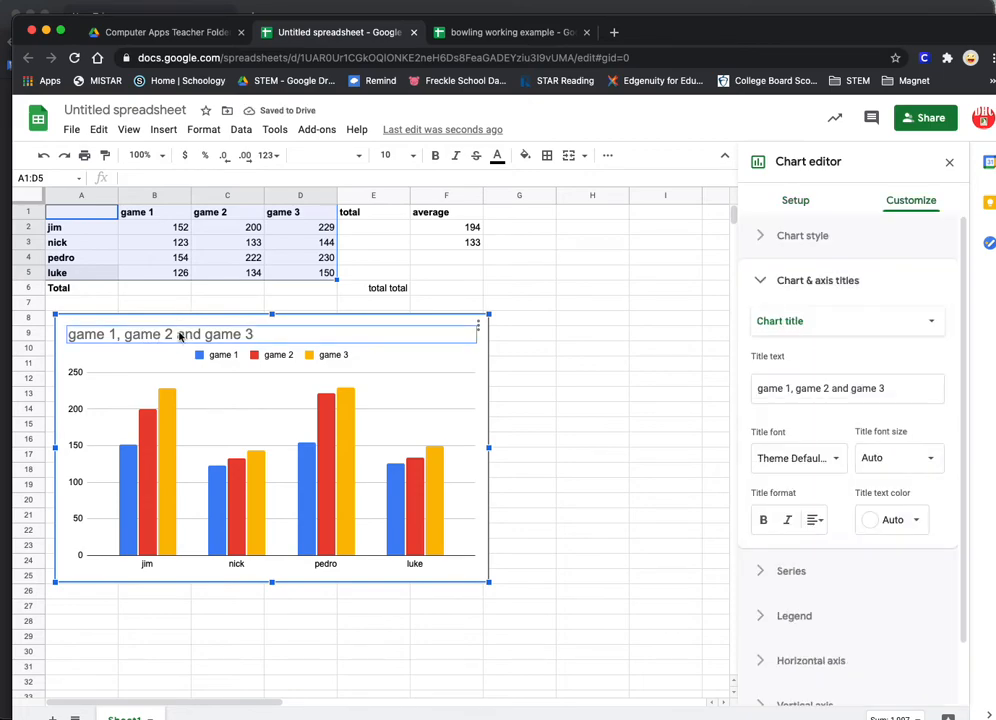
double_click(218, 335)
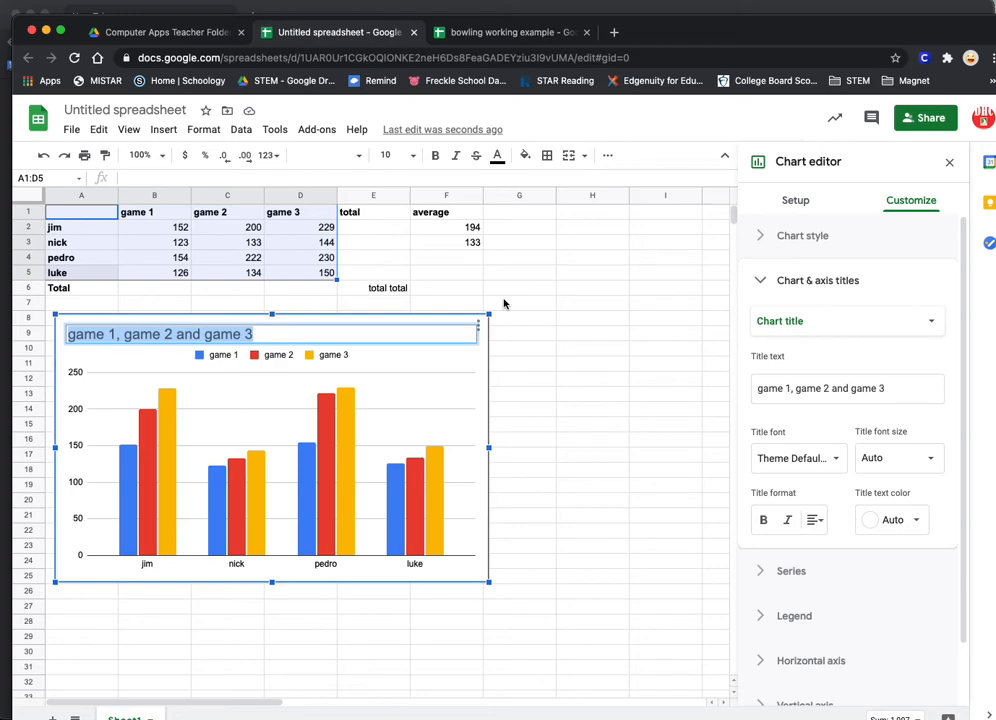
type("T")
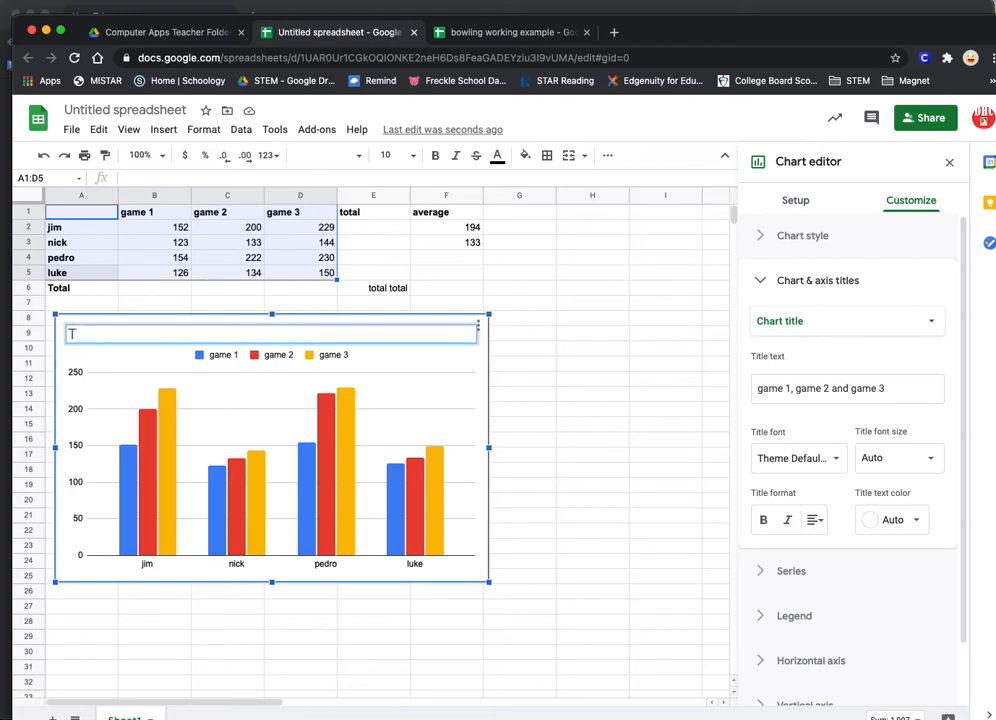
type("m Totals")
- Try yellow for the chart's game 1 series, and set the series color back to blue
left_click(130, 487)
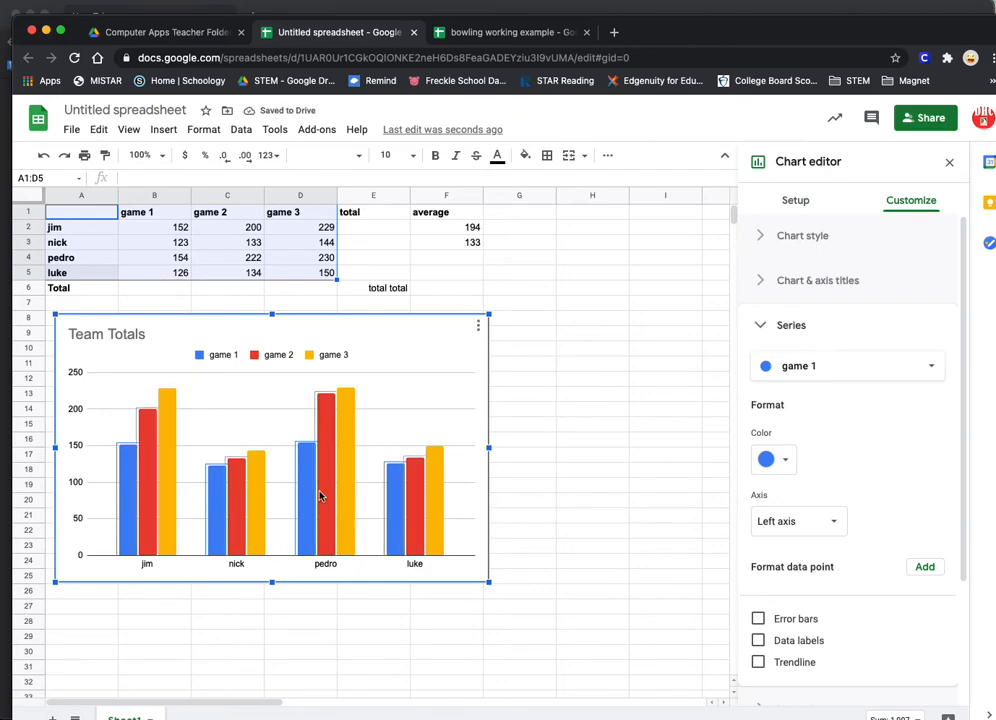
left_click(787, 460)
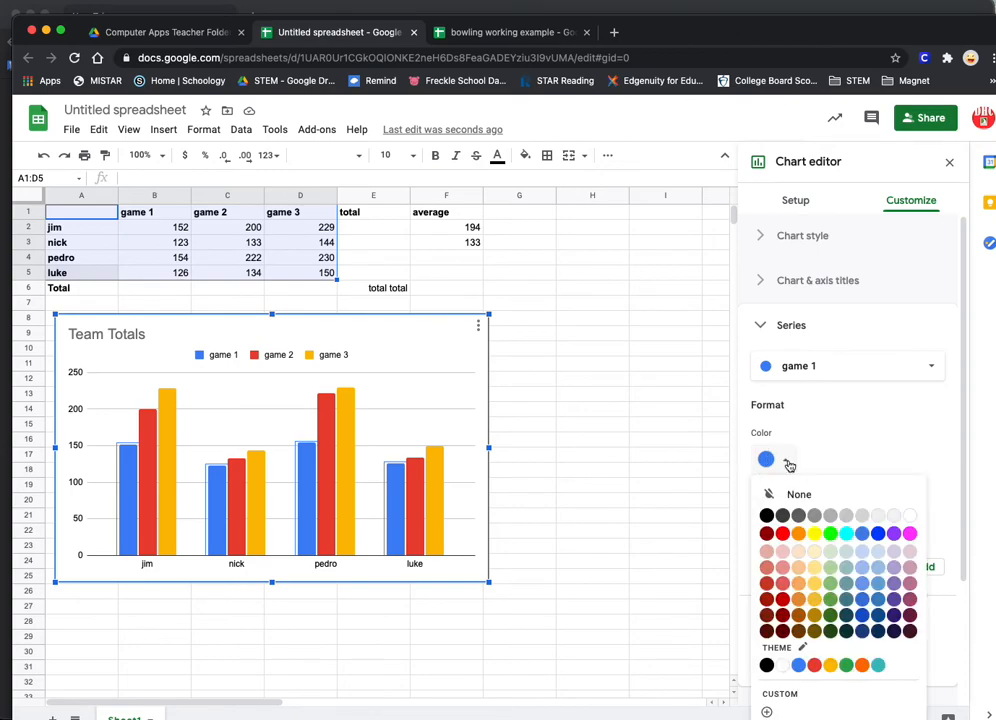
left_click(816, 533)
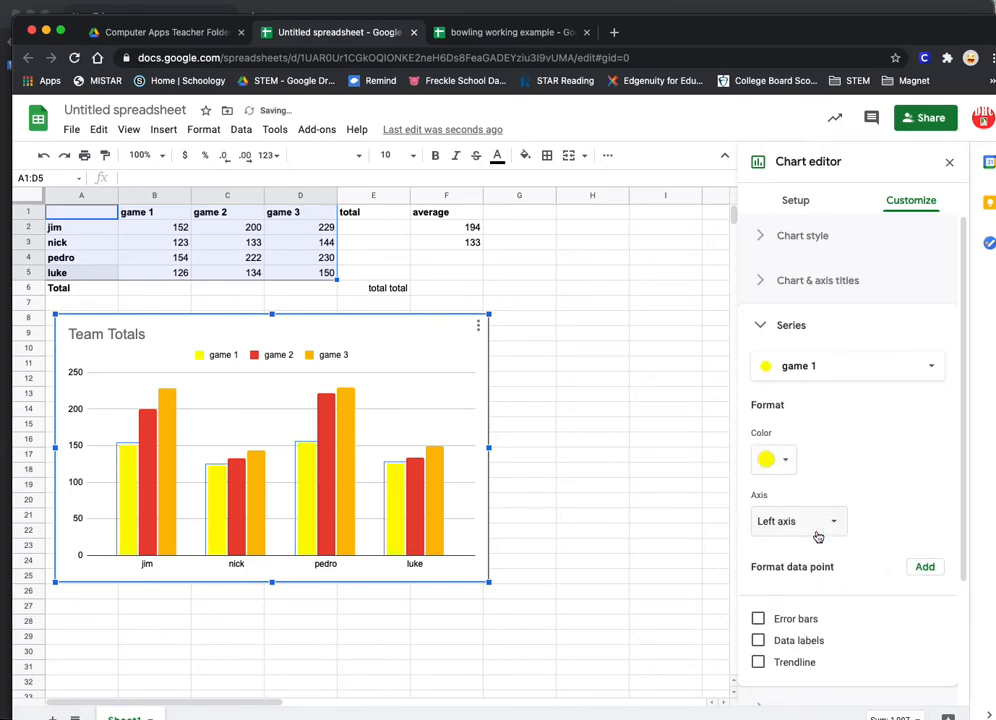
left_click(787, 462)
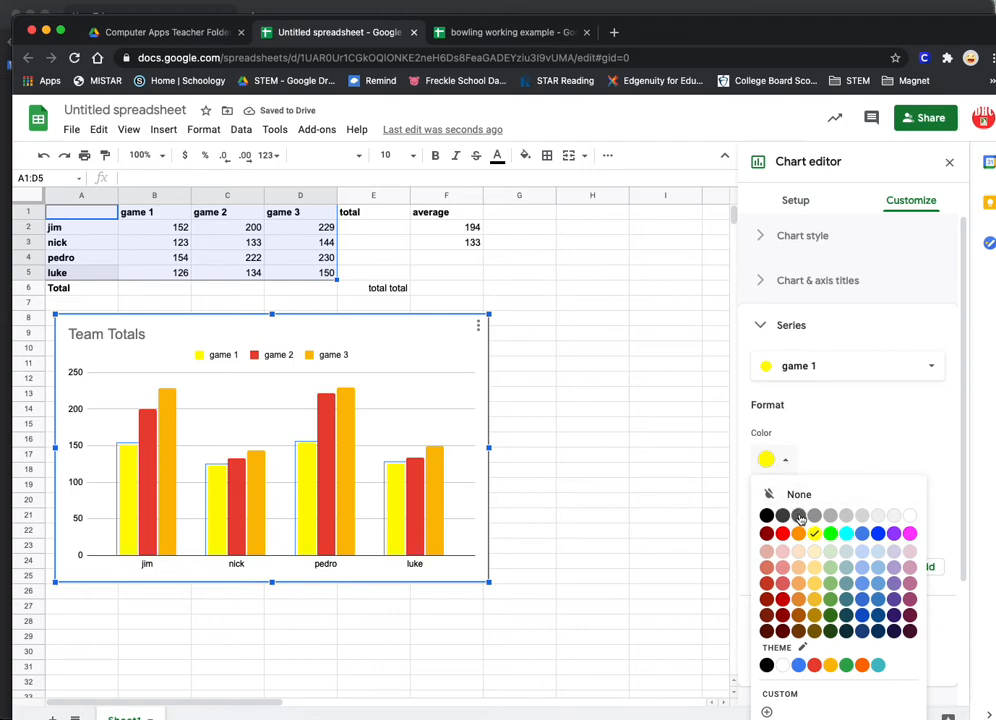
left_click(862, 535)
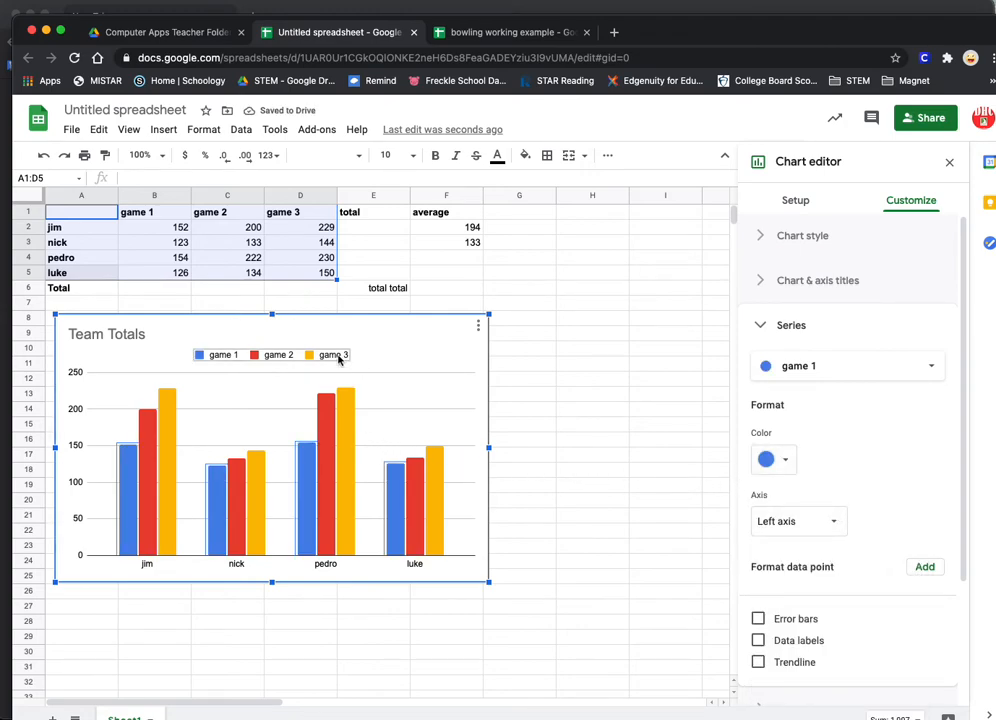
- Open the formatting settings for the chart's horizontal axis labels
left_click(325, 566)
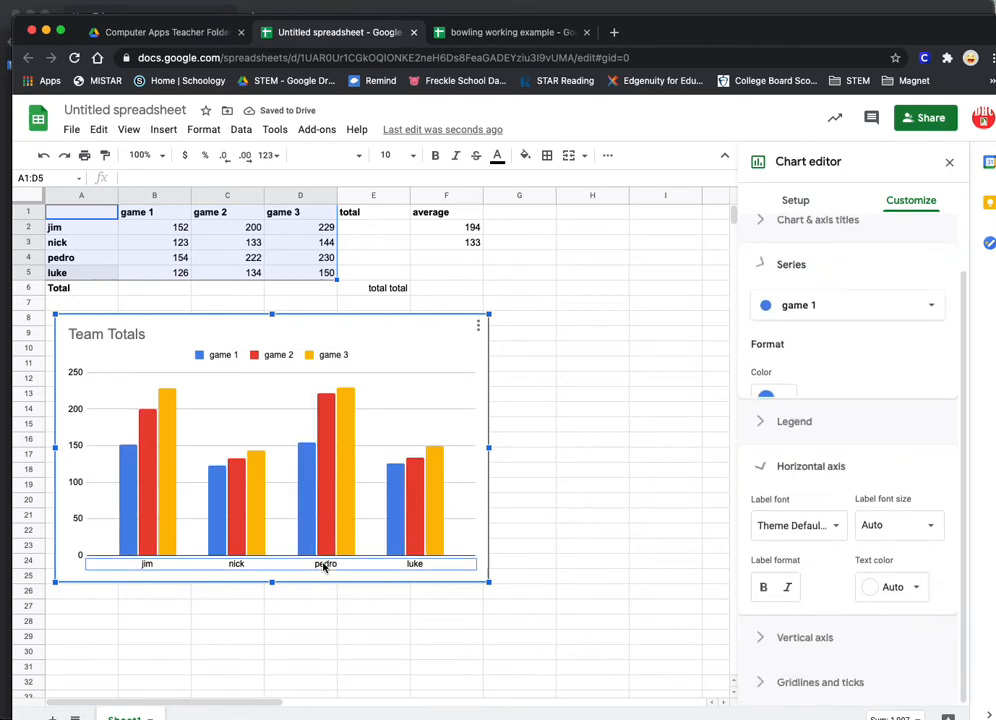